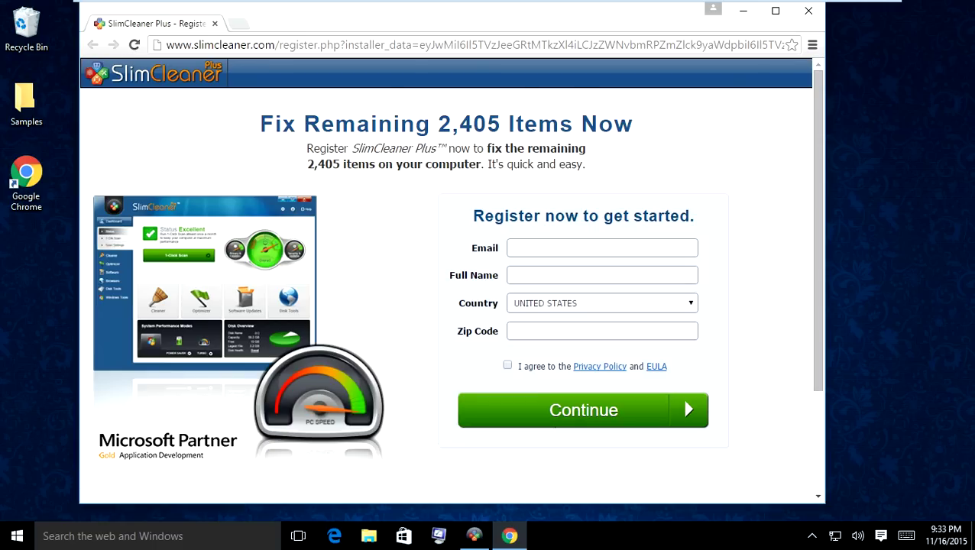
Close the SlimCleaner Plus registration web page, the registration key prompt and the scan results overview.
scroll(445, 291, "down", 2)
scroll(445, 290, "up", 2)
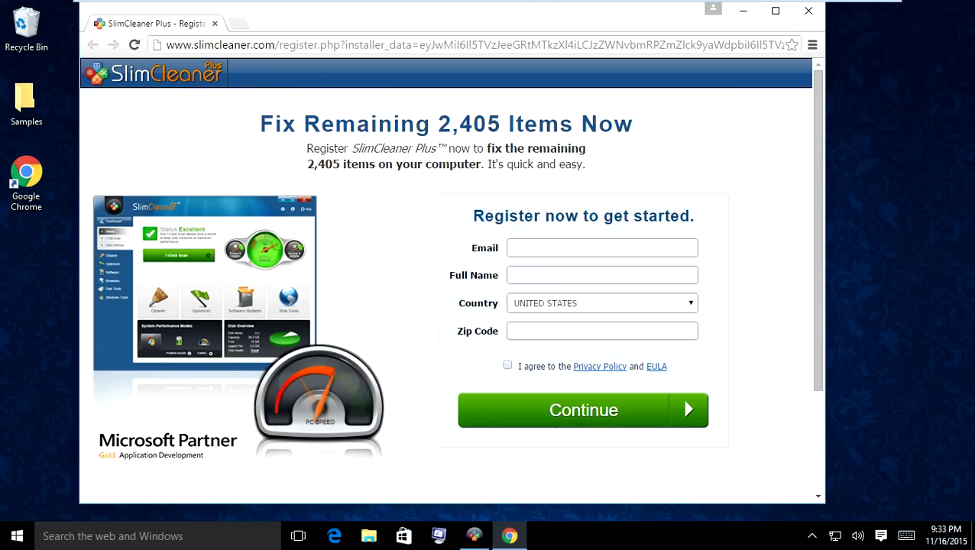
left_click(807, 11)
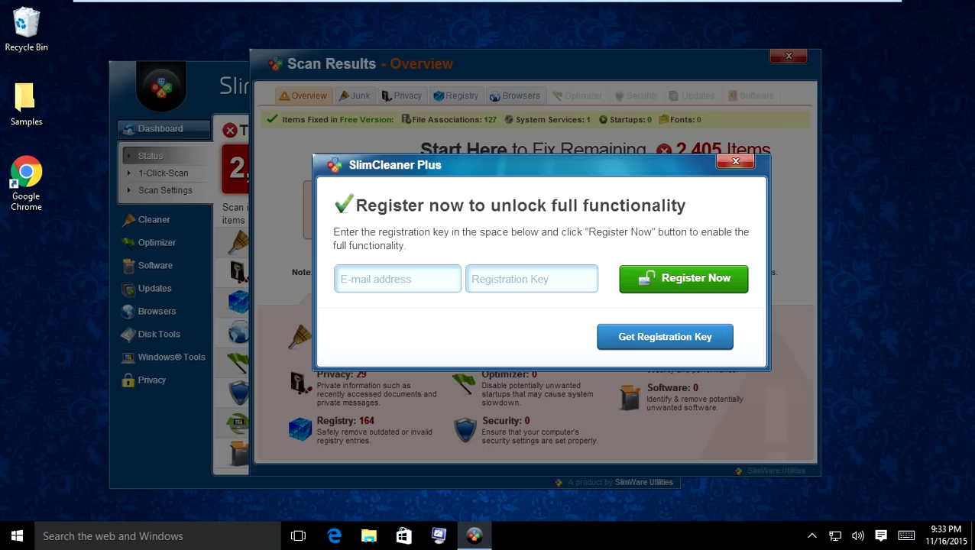
left_click(735, 160)
left_click(788, 56)
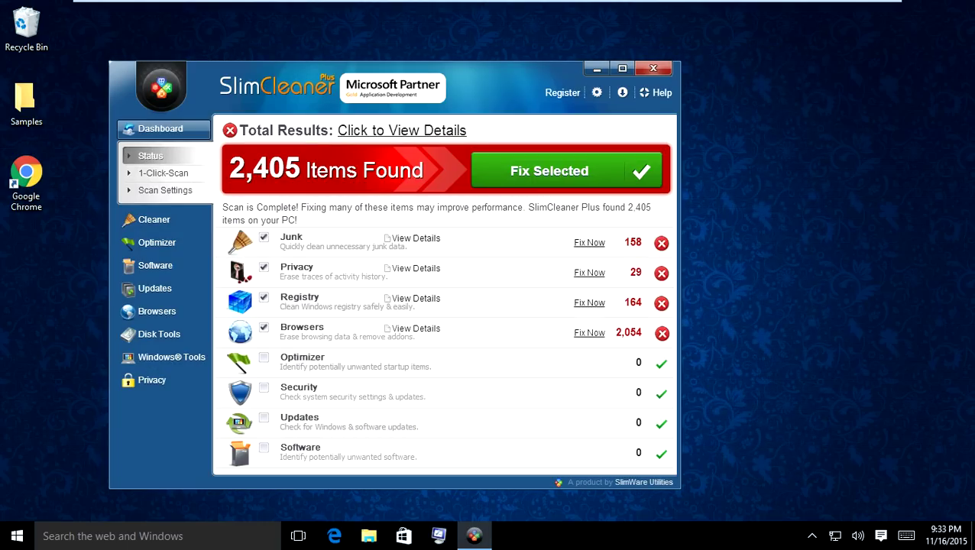
Move the SlimCleaner Plus window toward the middle of the desktop, view its Cleaner section and return to the Dashboard.
left_click_drag(512, 73, 614, 64)
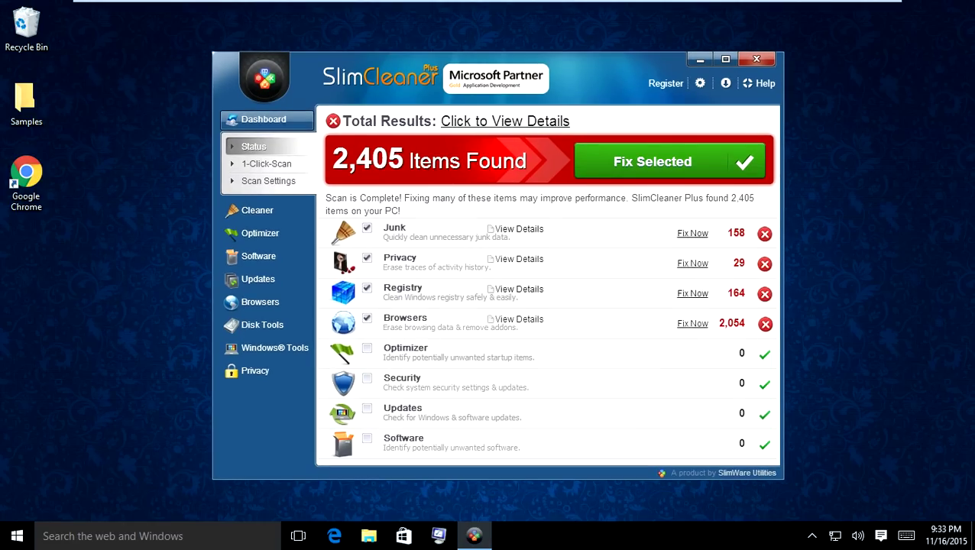
left_click(262, 212)
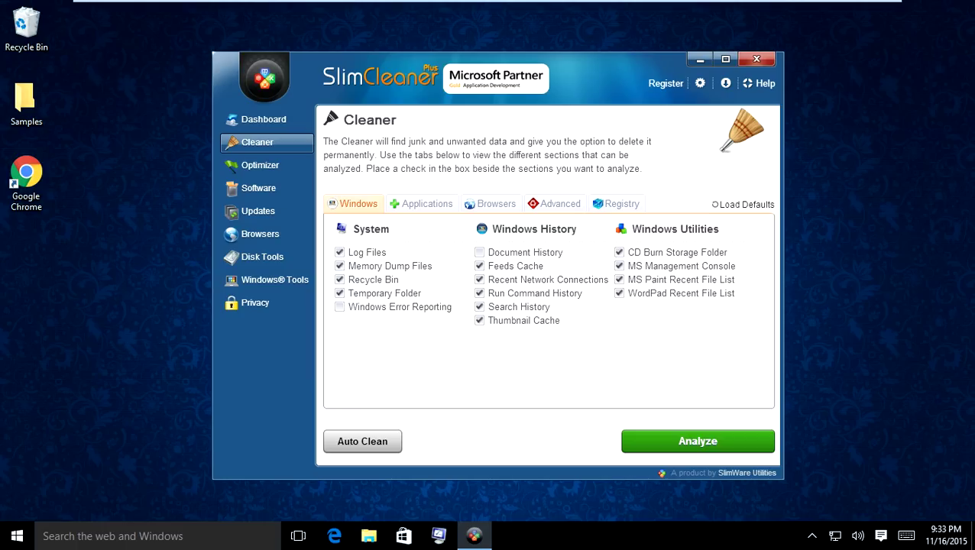
left_click(263, 119)
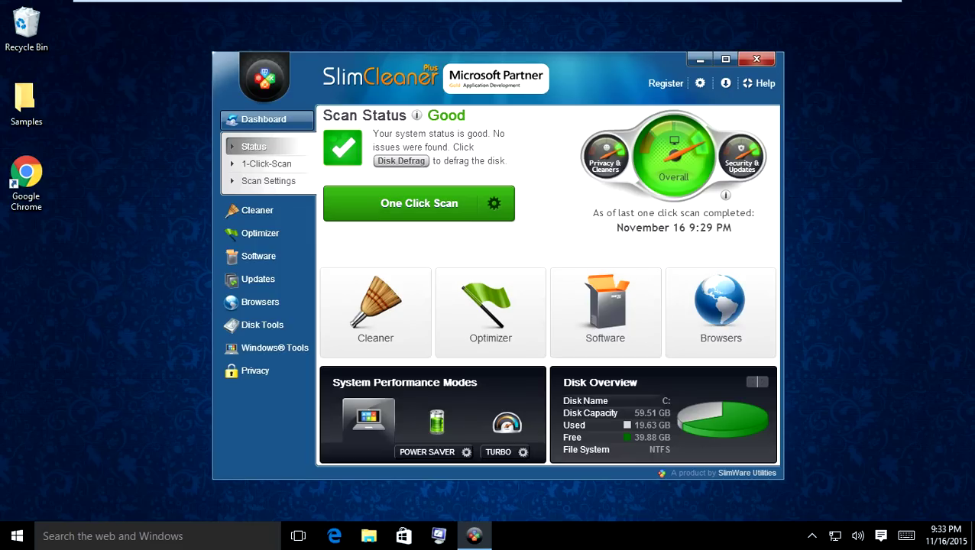
End the SlimCleaner Plus (32 bit) task in Task Manager, then close Task Manager.
right_click(644, 538)
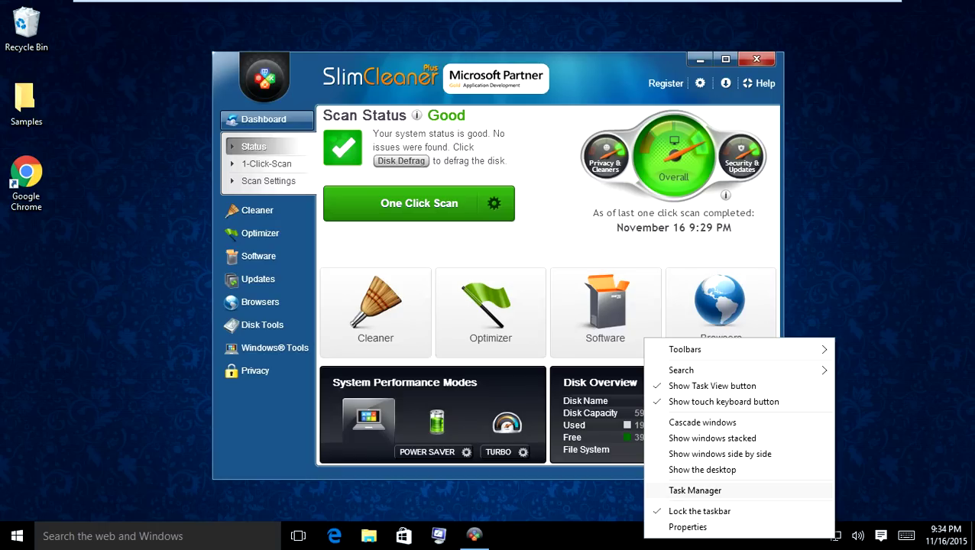
left_click(694, 489)
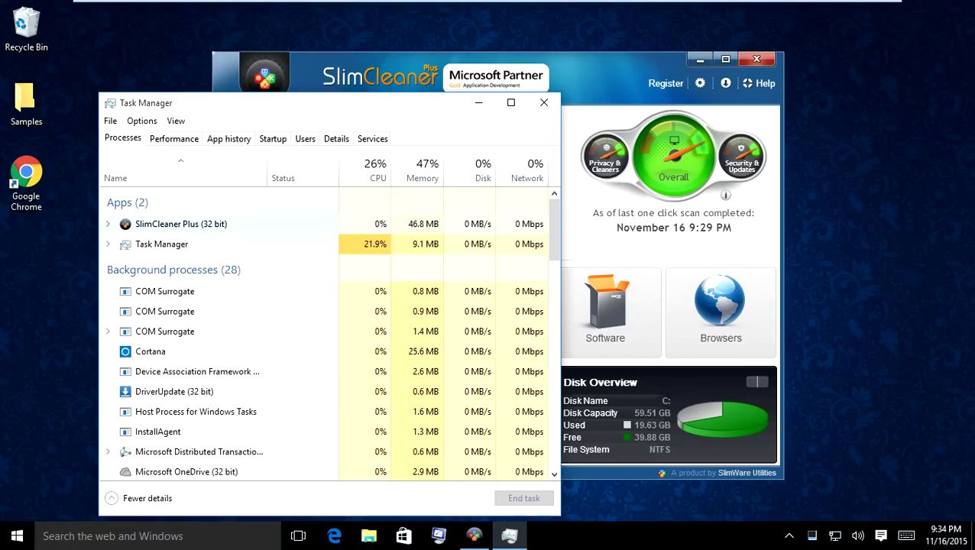
right_click(145, 224)
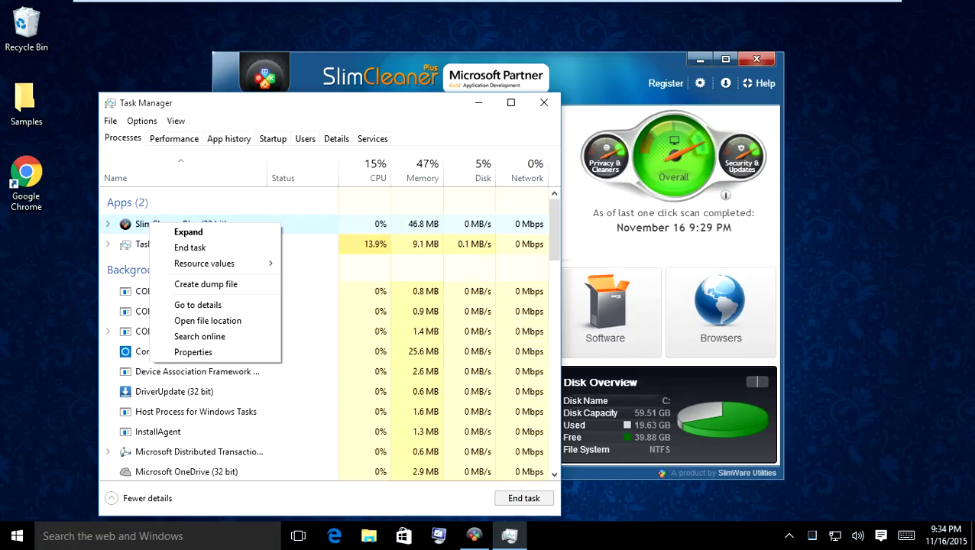
left_click(189, 246)
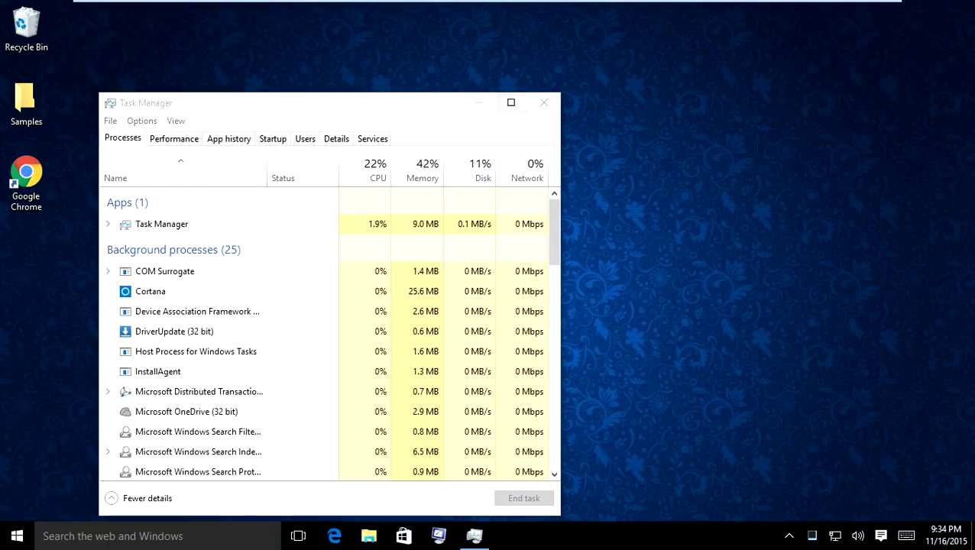
left_click(543, 103)
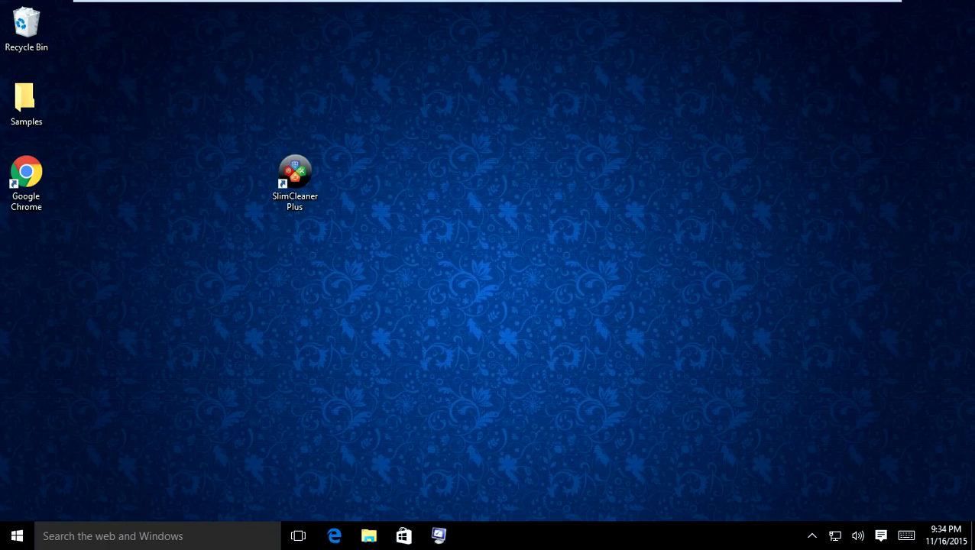
Open the properties of the SlimCleaner Plus desktop shortcut to inspect its start folder.
left_click_drag(211, 234, 193, 250)
left_click(295, 182)
right_click(285, 170)
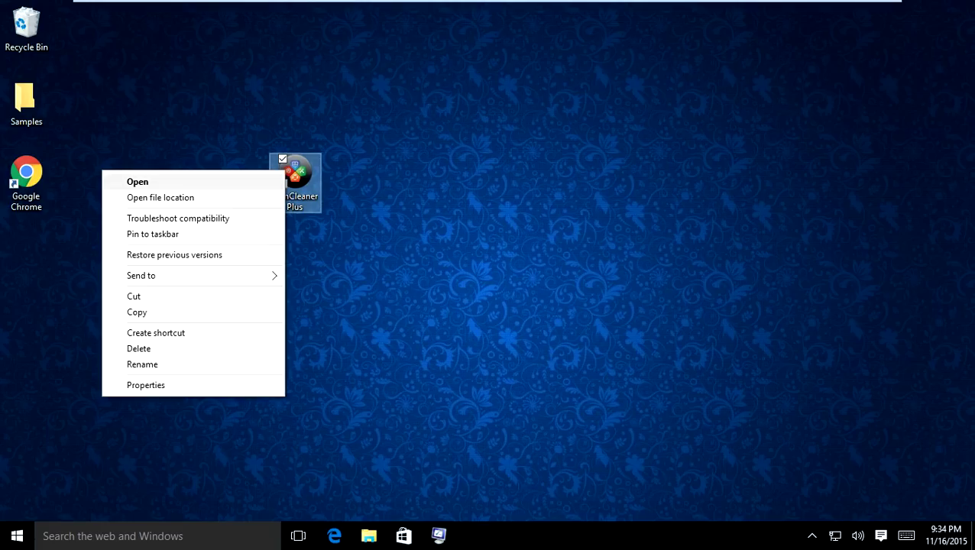
key("Up")
key("Return")
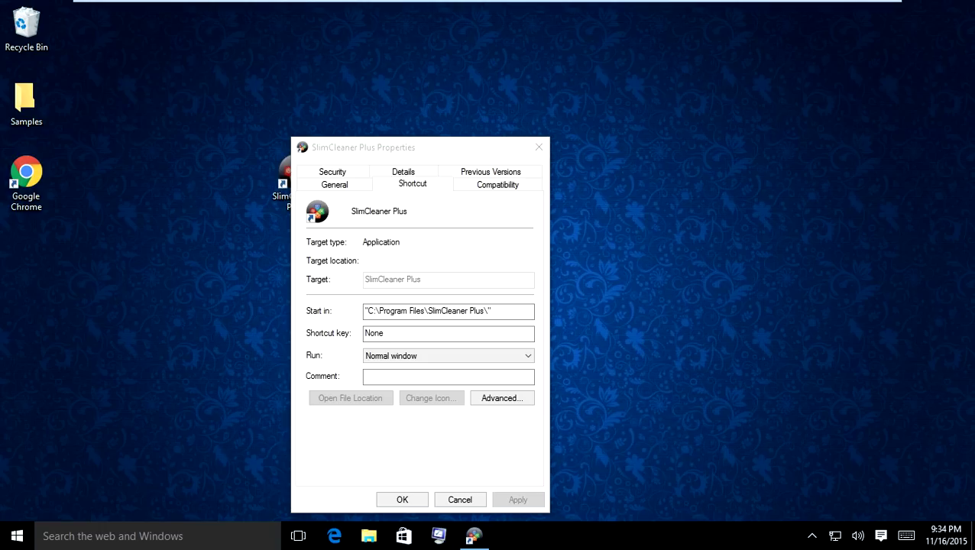
Open Control Panel and bring up the Programs and Features list for uninstalling a program.
left_click(16, 536)
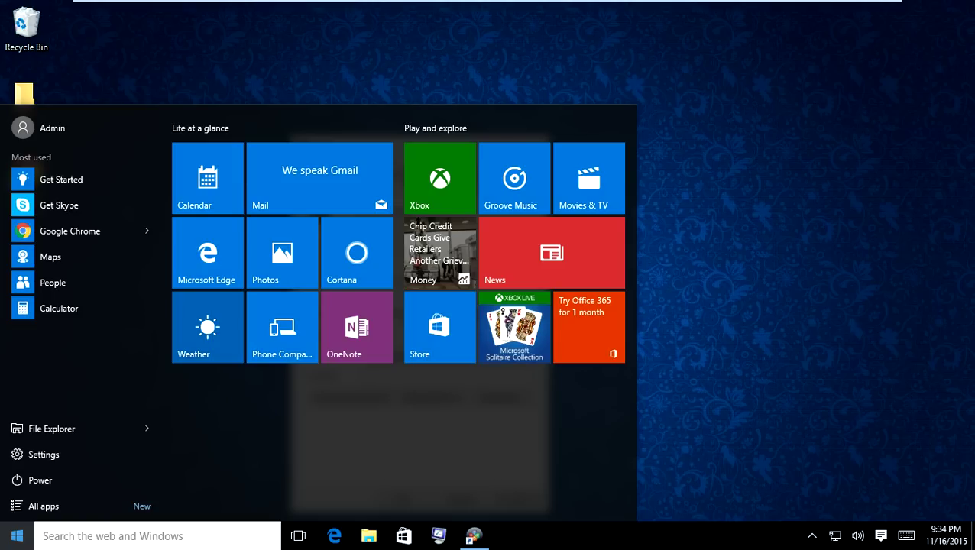
key("Escape")
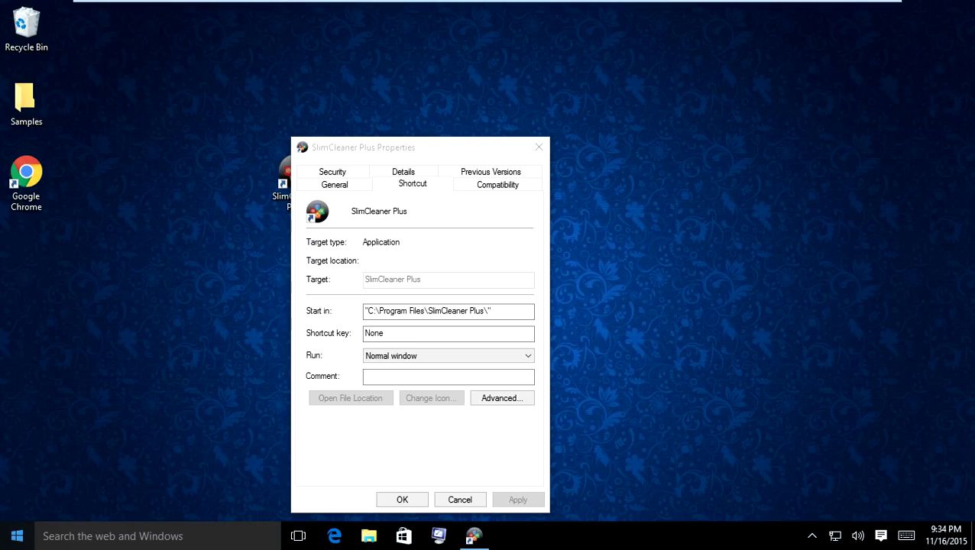
key("super+x")
key("Up")
key("Up")
key("Up")
key("Up")
key("Up")
key("Up")
key("Return")
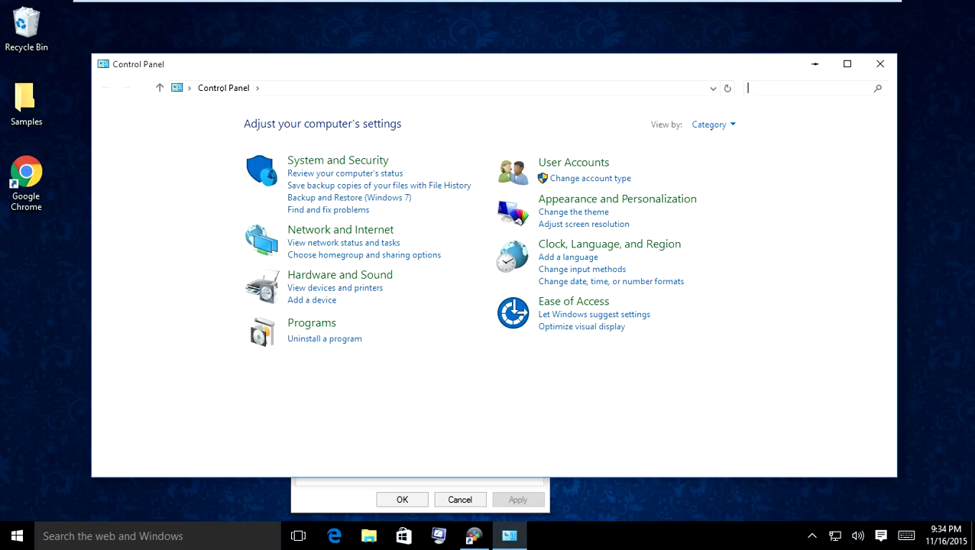
key("super")
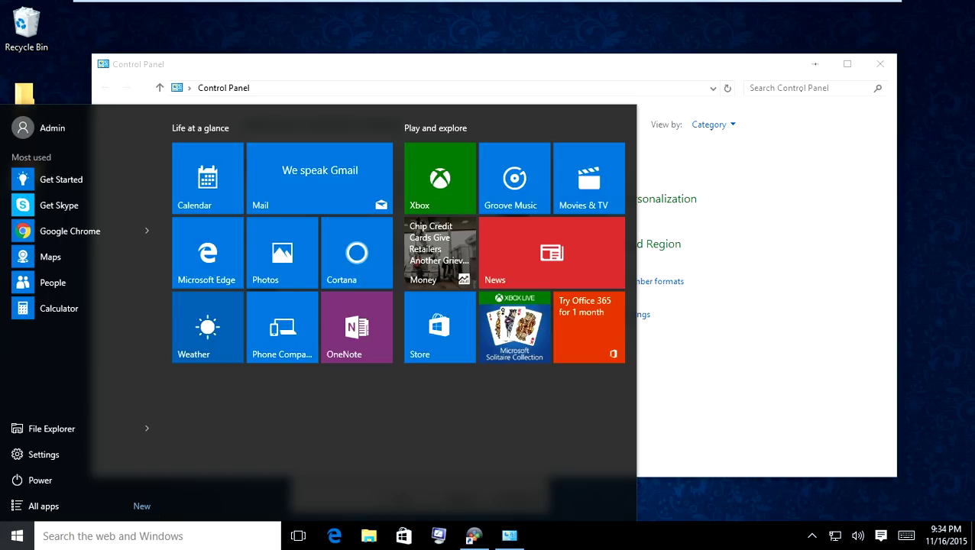
key("Escape")
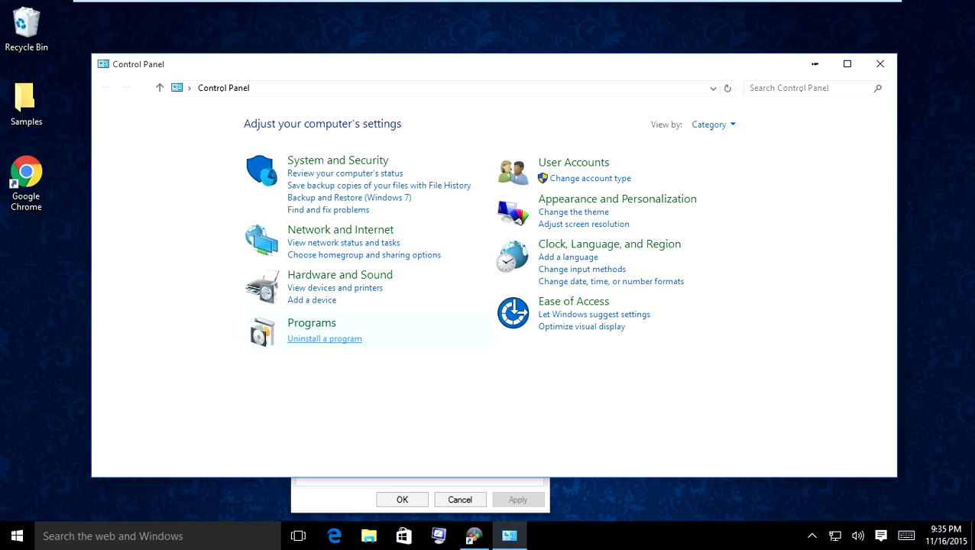
left_click(325, 339)
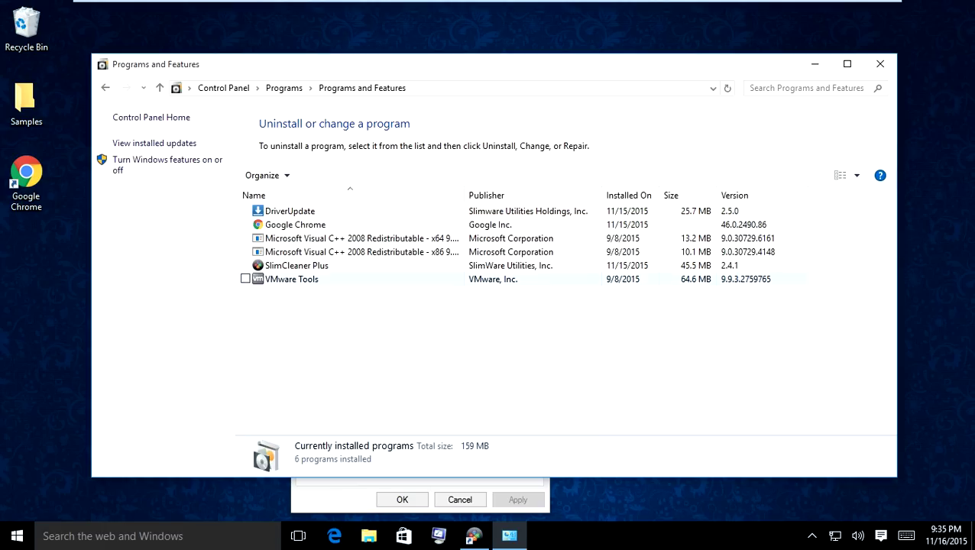
Uninstall SlimCleaner Plus with administrator permission, and close the Programs and Features window and the shortcut's properties.
left_click(272, 265)
right_click(275, 269)
left_click(205, 280)
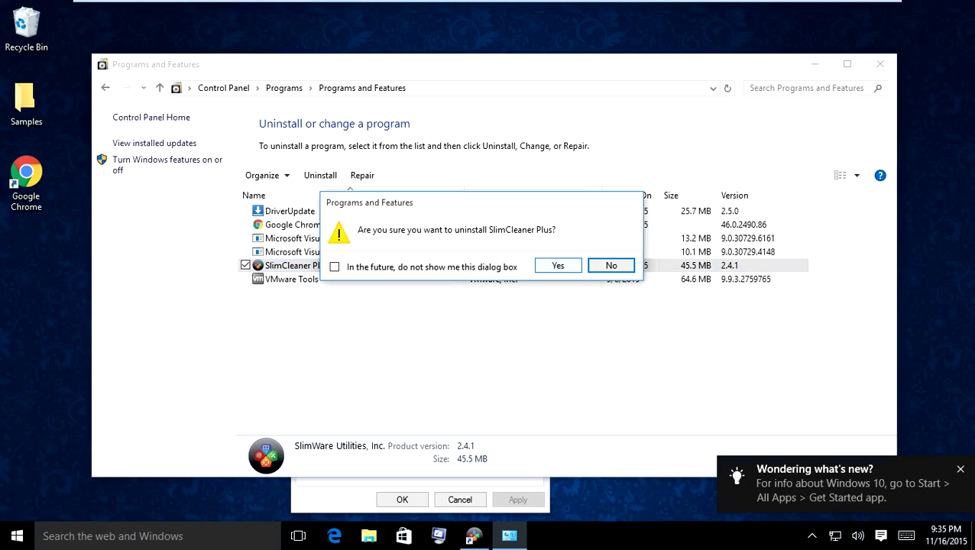
left_click(557, 265)
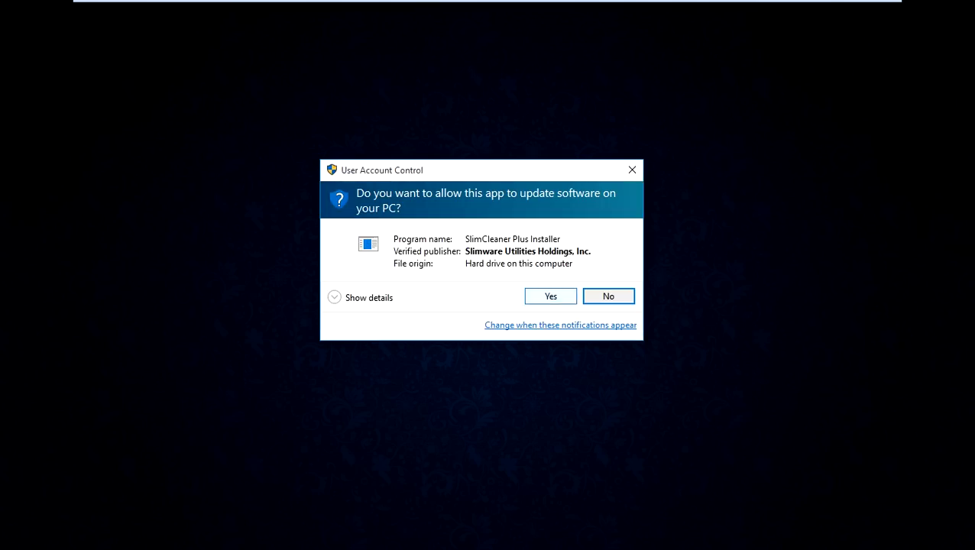
left_click(549, 296)
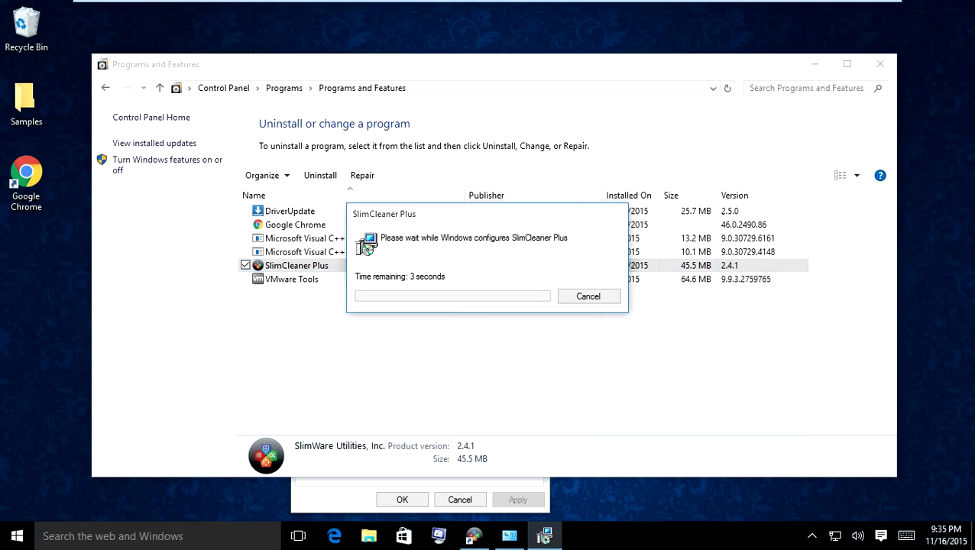
left_click(879, 64)
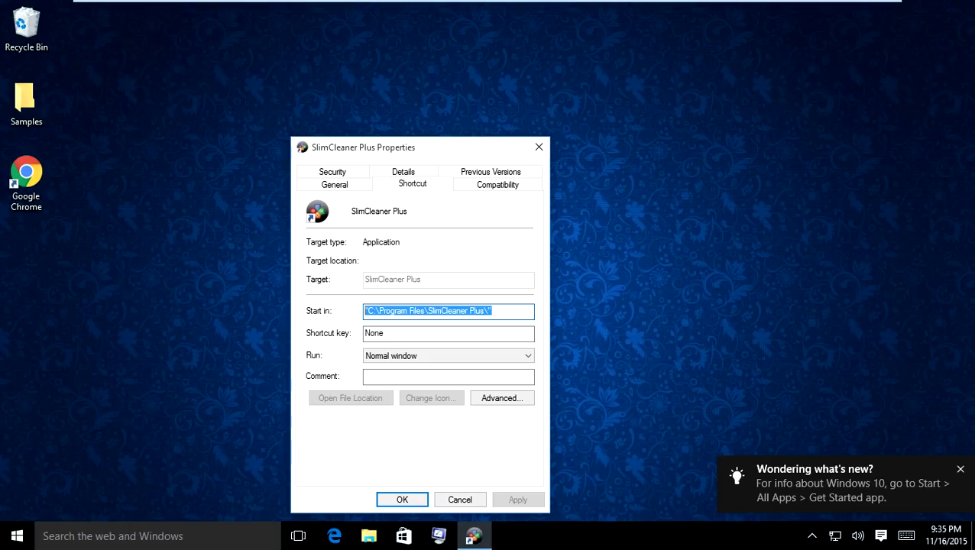
key("alt+F4")
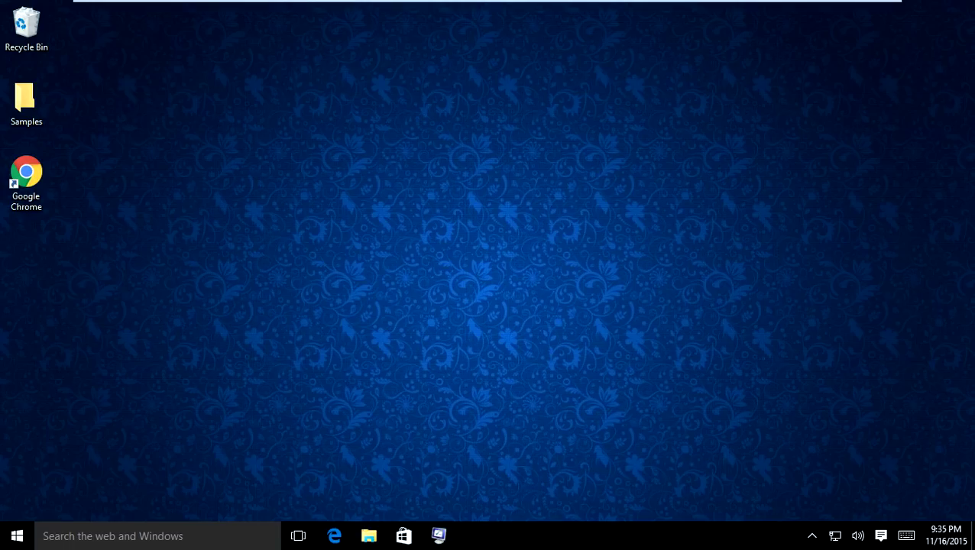
Open Google Chrome, search for "Rkill" and open the RKill Download page on BleepingComputer.com.
double_click(26, 182)
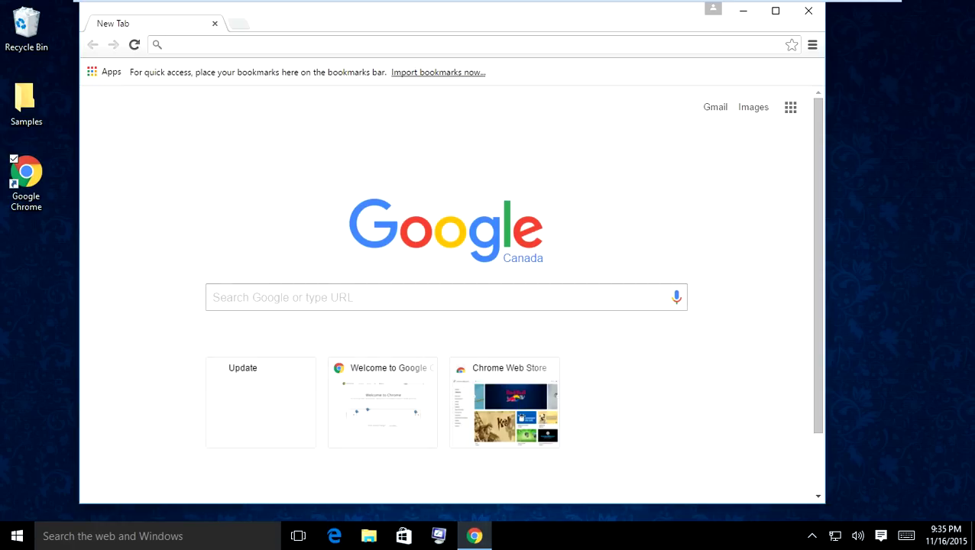
type("R")
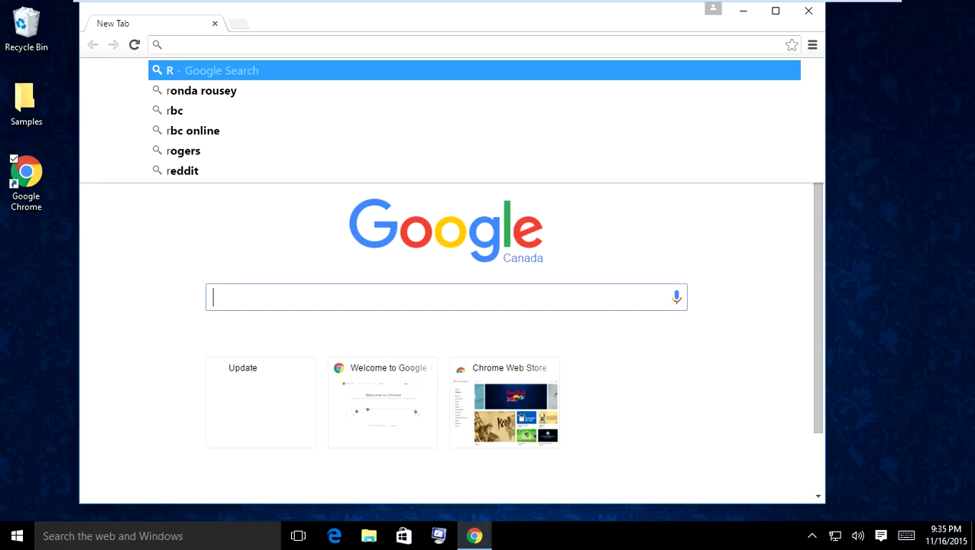
type("kill")
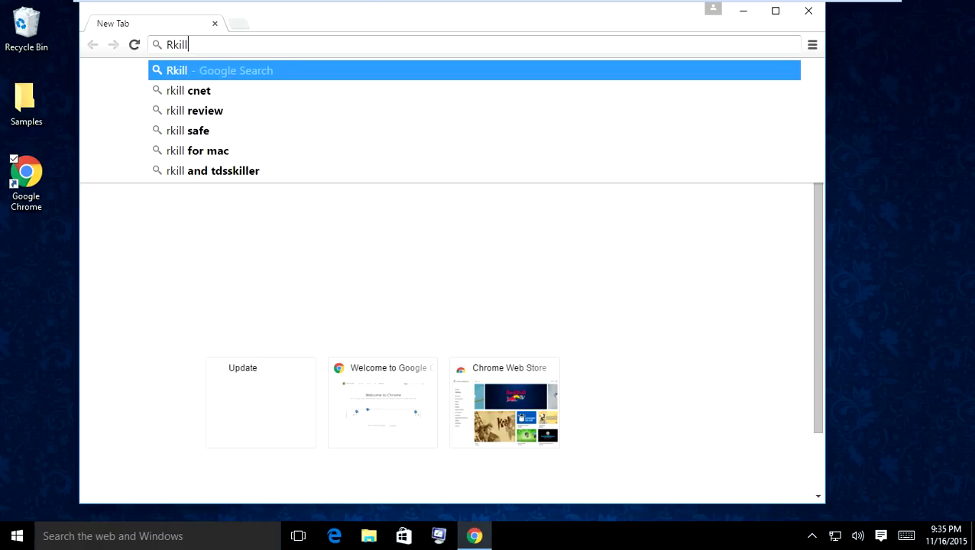
key("Return")
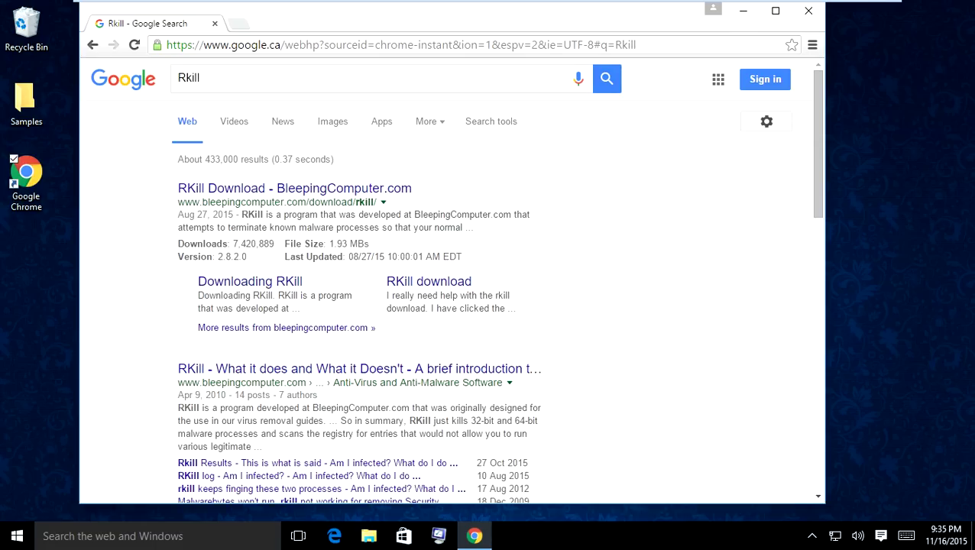
left_click(294, 188)
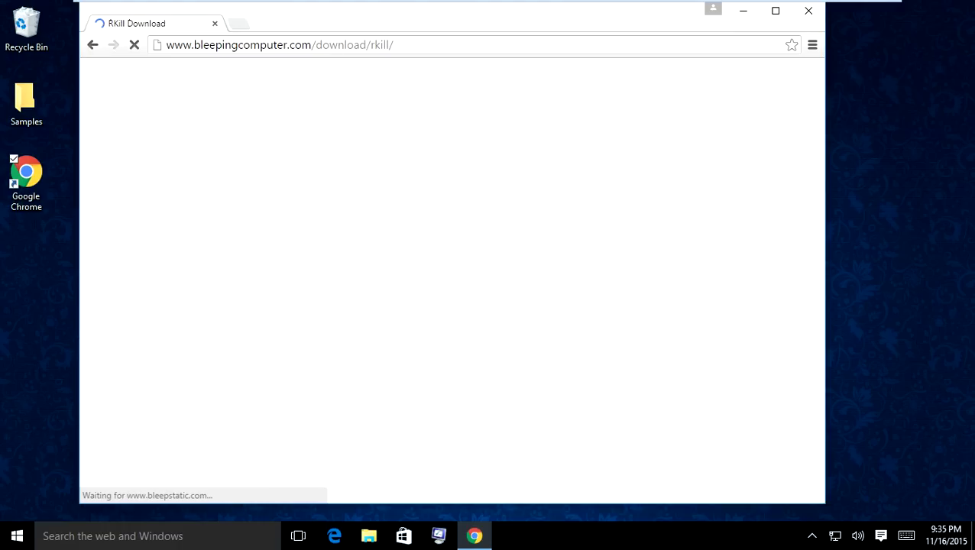
Download rkill.exe from BleepingComputer and run it, allowing it to make changes to the PC.
scroll(450, 321, "down", 2)
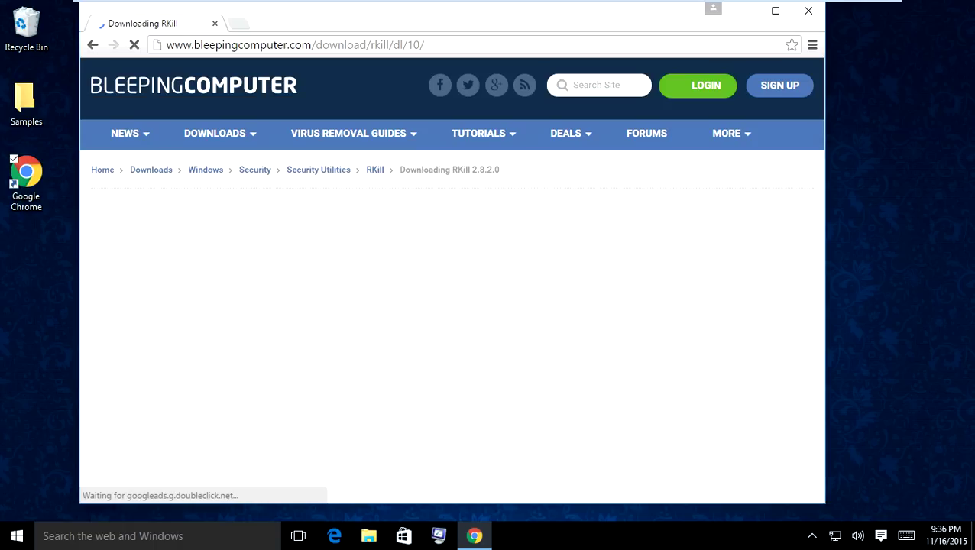
scroll(446, 280, "down", 2)
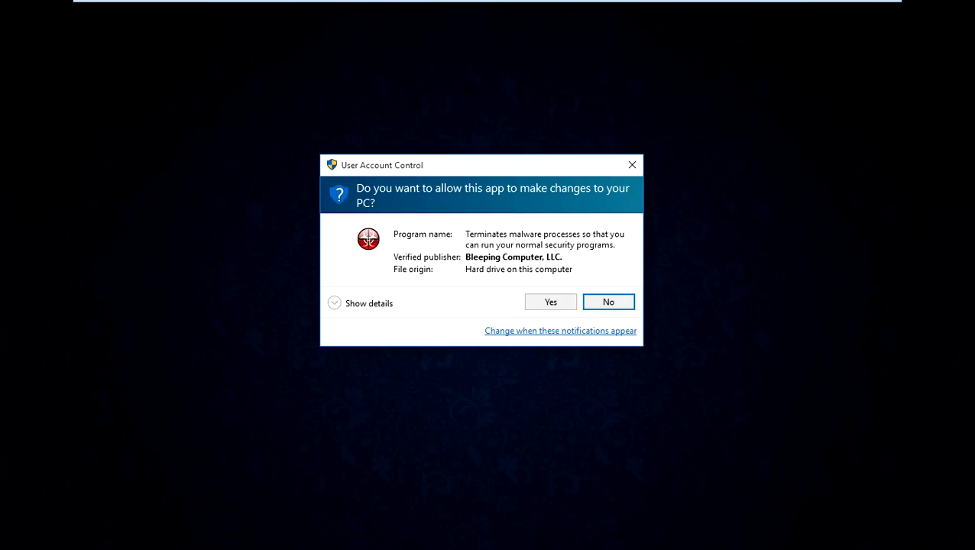
left_click(550, 302)
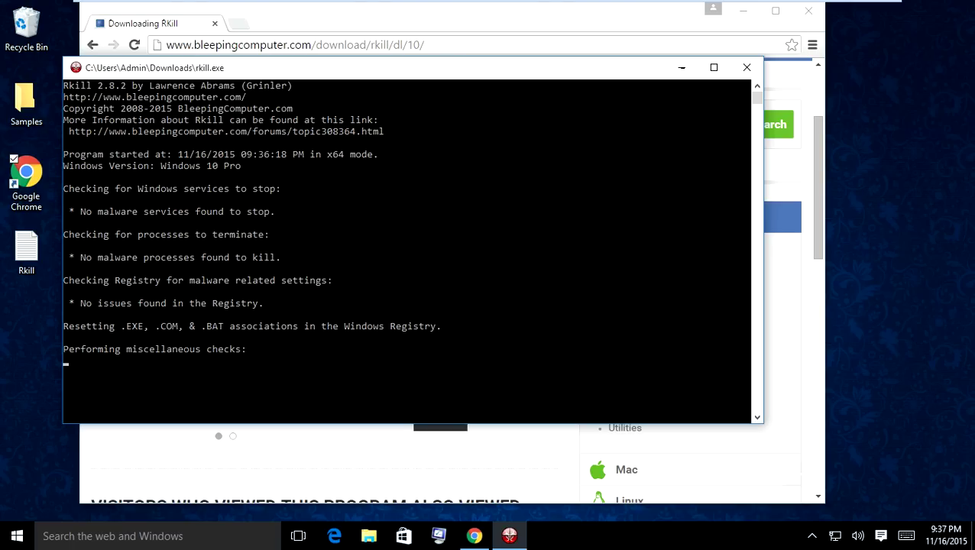
Minimize the full-screen Windows 10 x64 virtual machine to reach the host desktop.
mouse_move(844, 11)
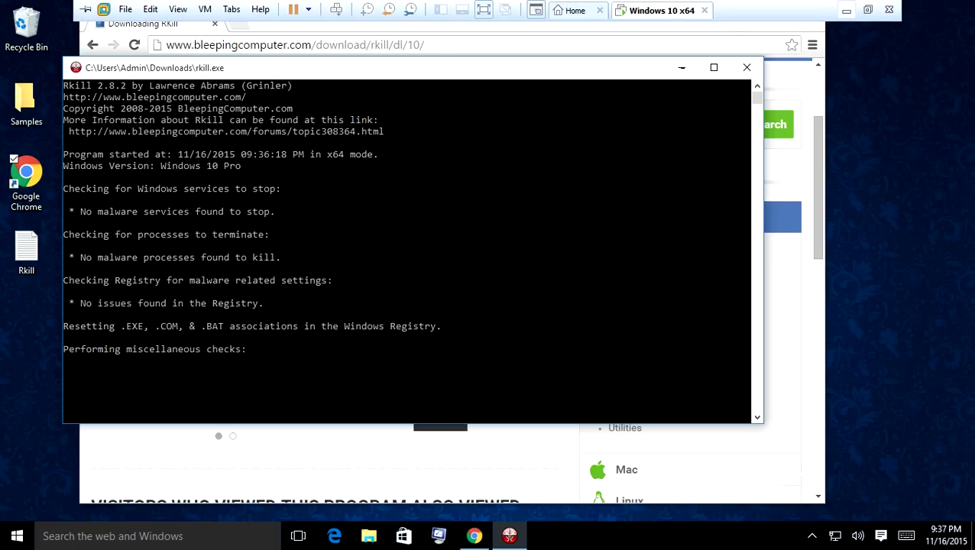
left_click(846, 11)
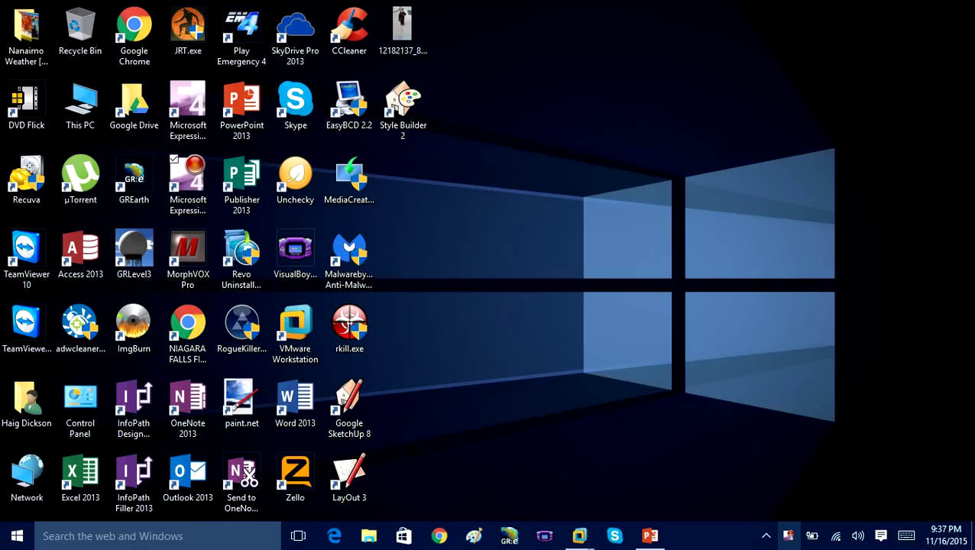
right_click(788, 536)
left_click(593, 450)
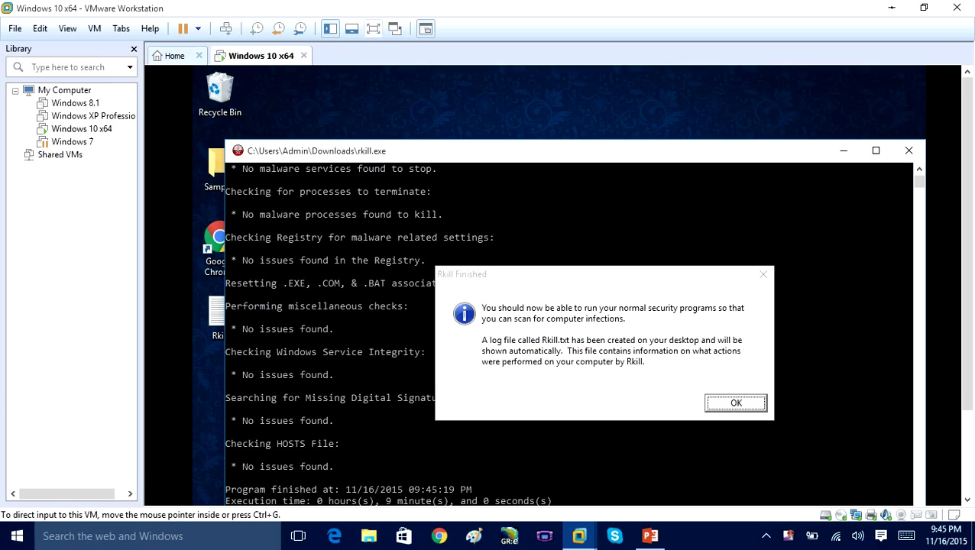
Return the Windows 10 x64 virtual machine to full screen and dismiss the Rkill Finished message.
left_click(373, 28)
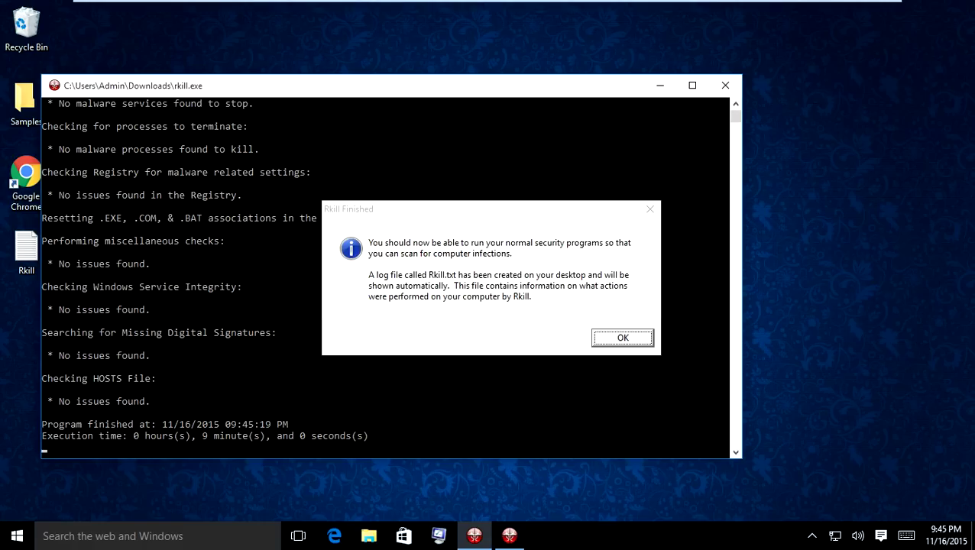
key("Return")
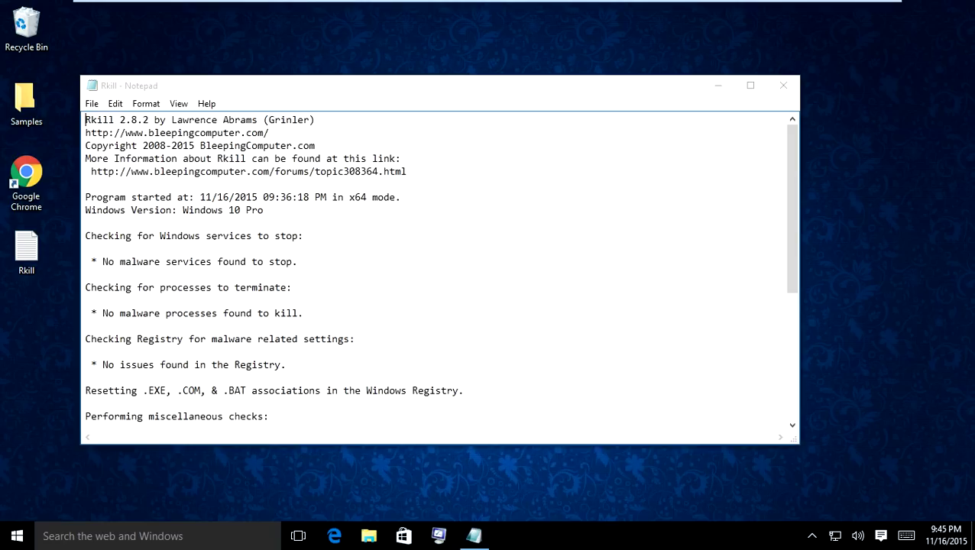
Review the Rkill log's checks for services, processes, Registry and HOSTS file, and close the log.
left_click_drag(116, 262, 85, 248)
left_click(86, 248)
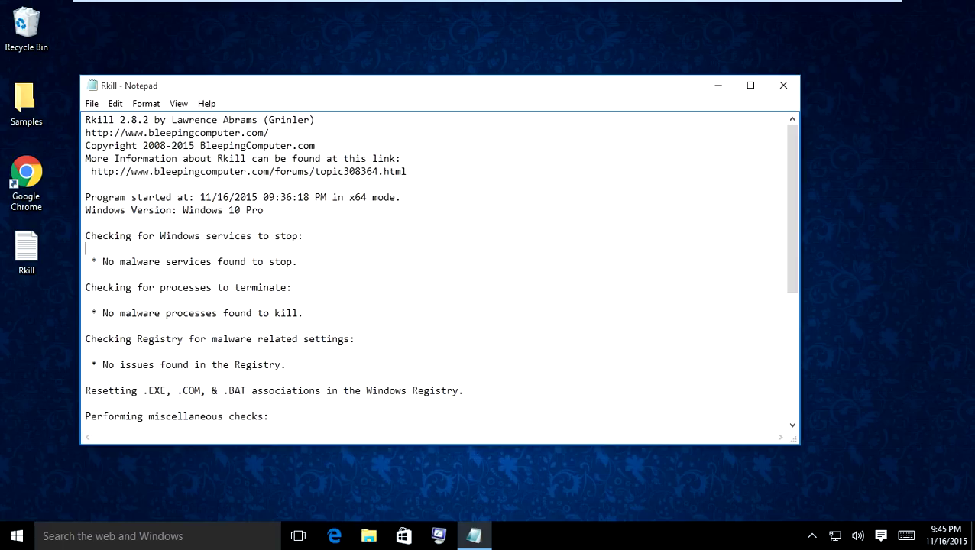
left_click_drag(97, 364, 86, 351)
left_click(86, 351)
scroll(433, 273, "down", 4)
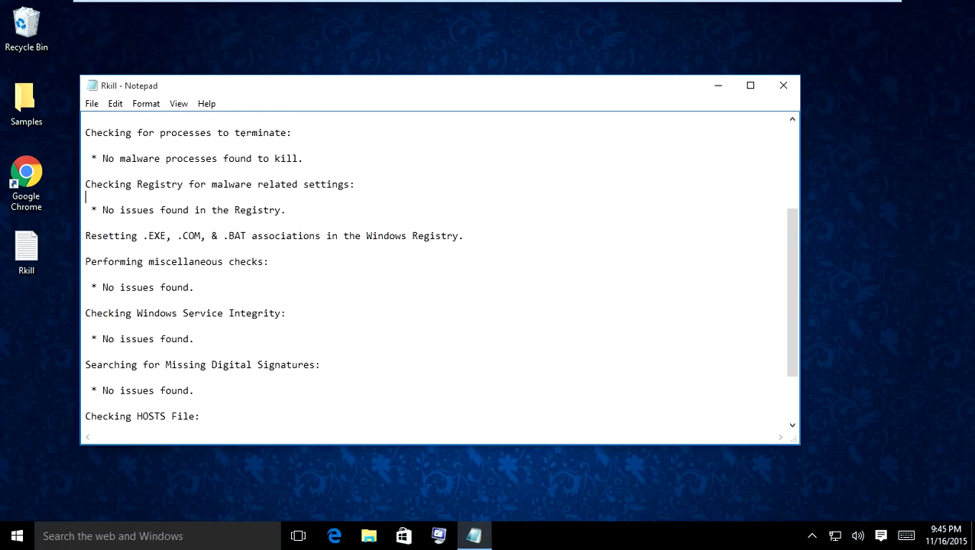
scroll(440, 275, "up", 4)
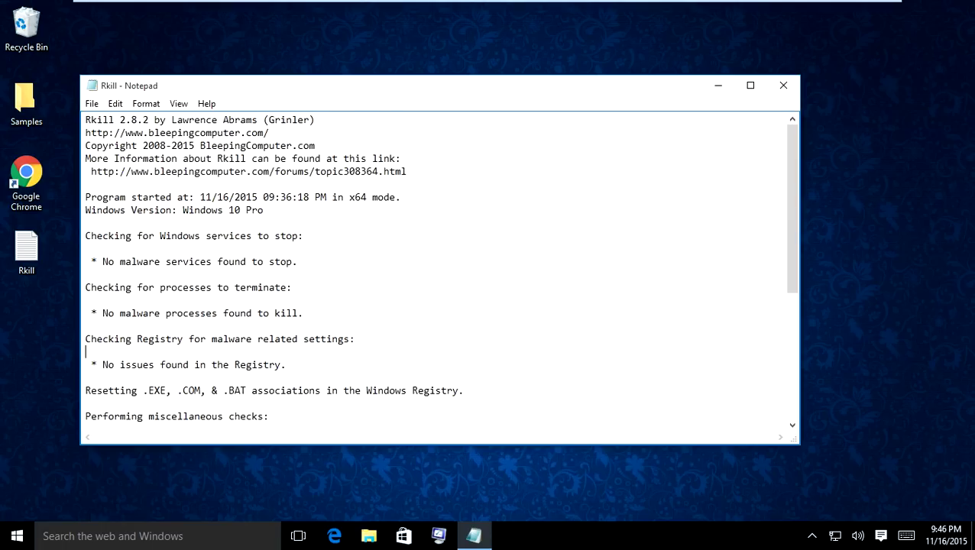
left_click(783, 85)
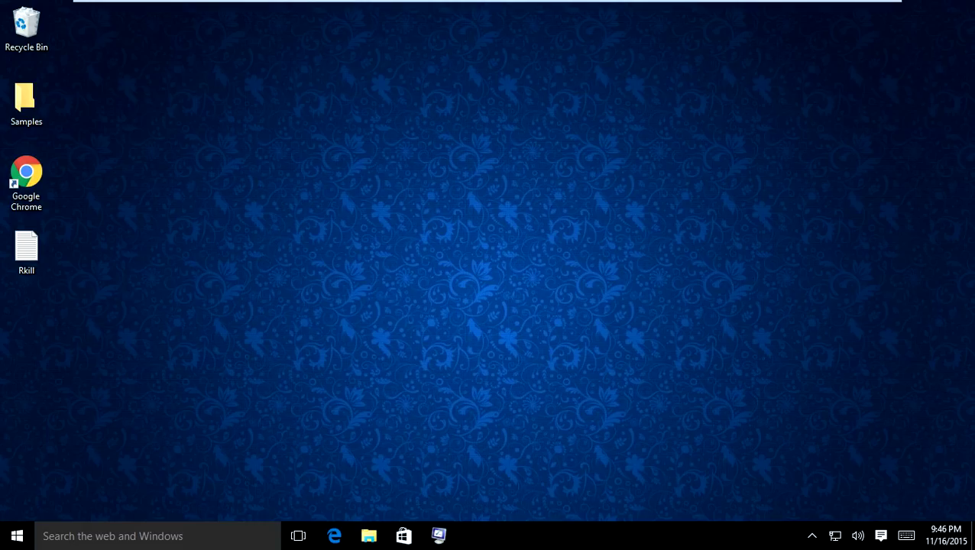
Open Google Chrome, search for "Junkware Removal Tool" and open its download page on BleepingComputer.com.
double_click(26, 182)
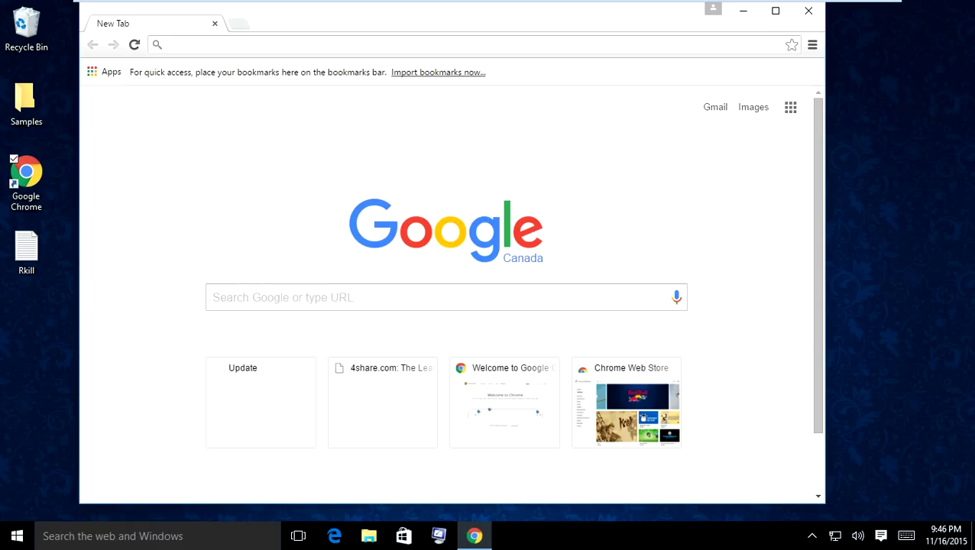
left_click(213, 298)
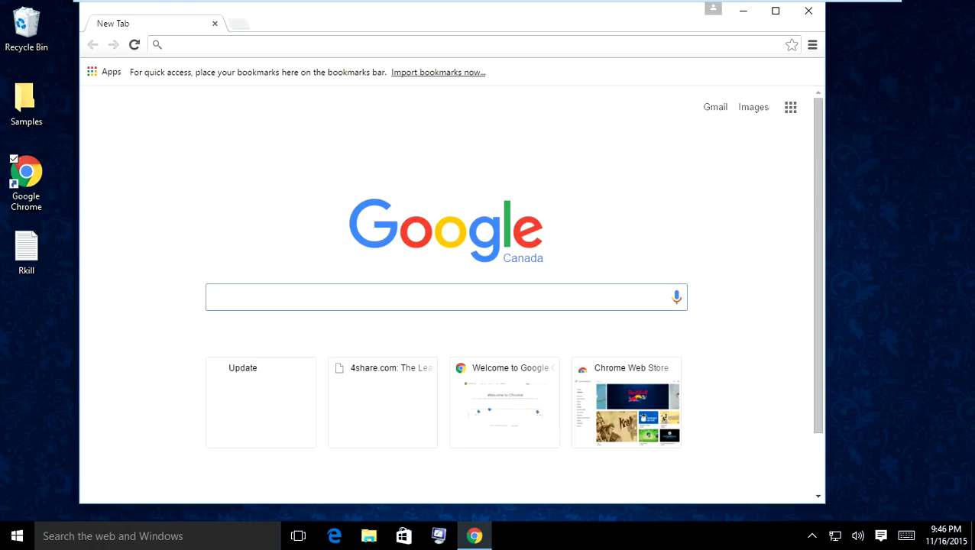
type("Ju")
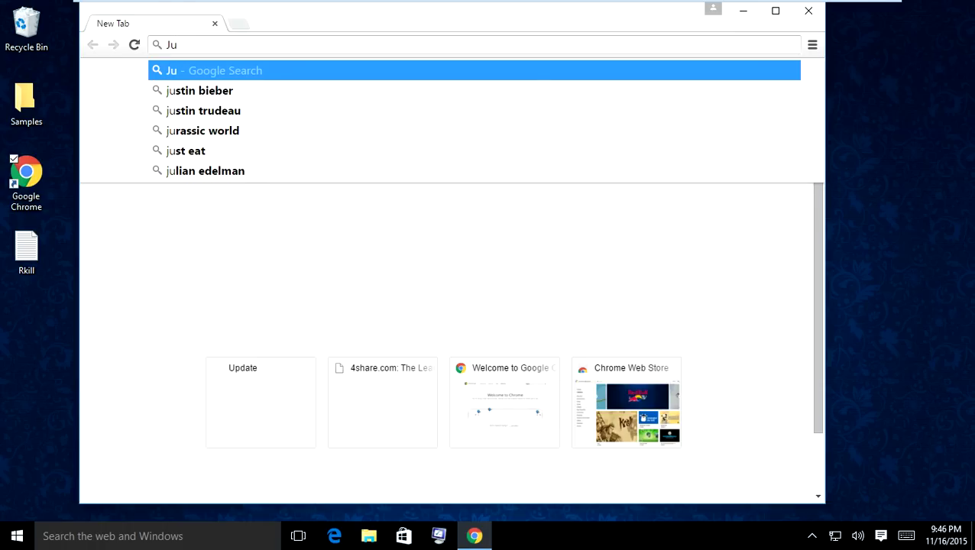
type("nkware Removal Tool")
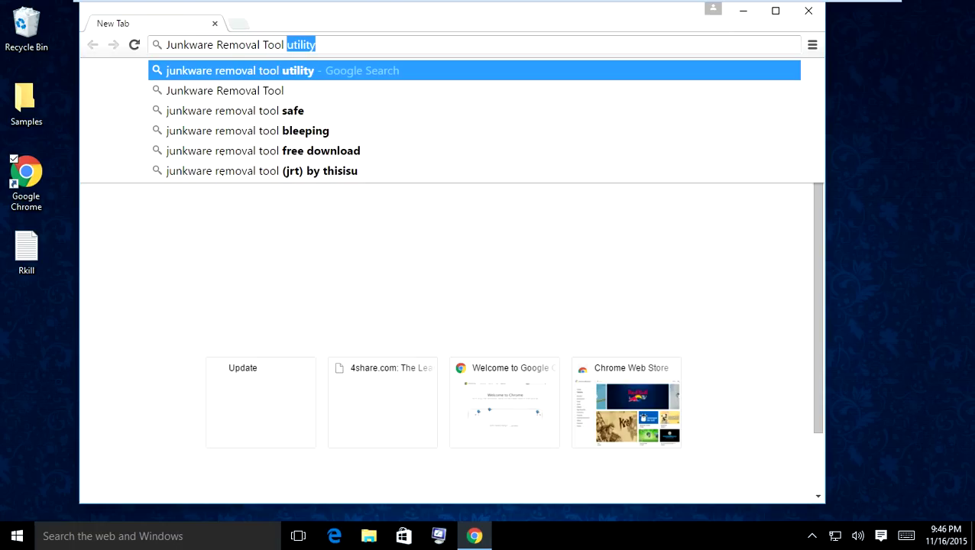
type(" i")
key("BackSpace")
type("in")
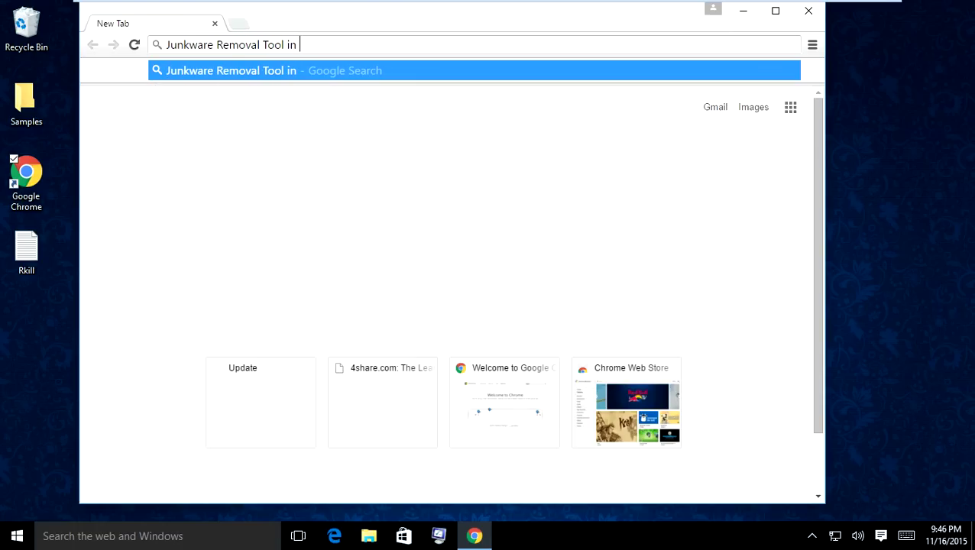
key("BackSpace")
key("BackSpace")
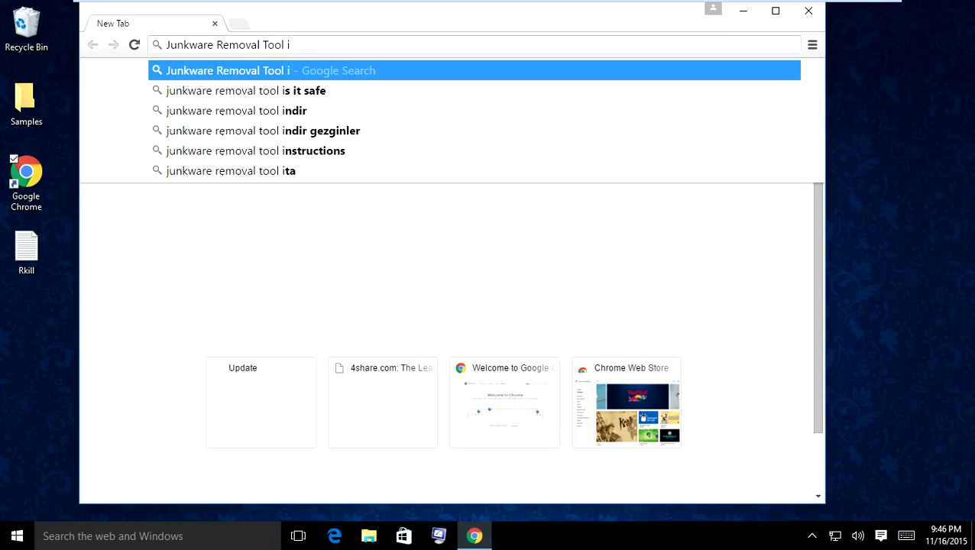
key("BackSpace")
key("Return")
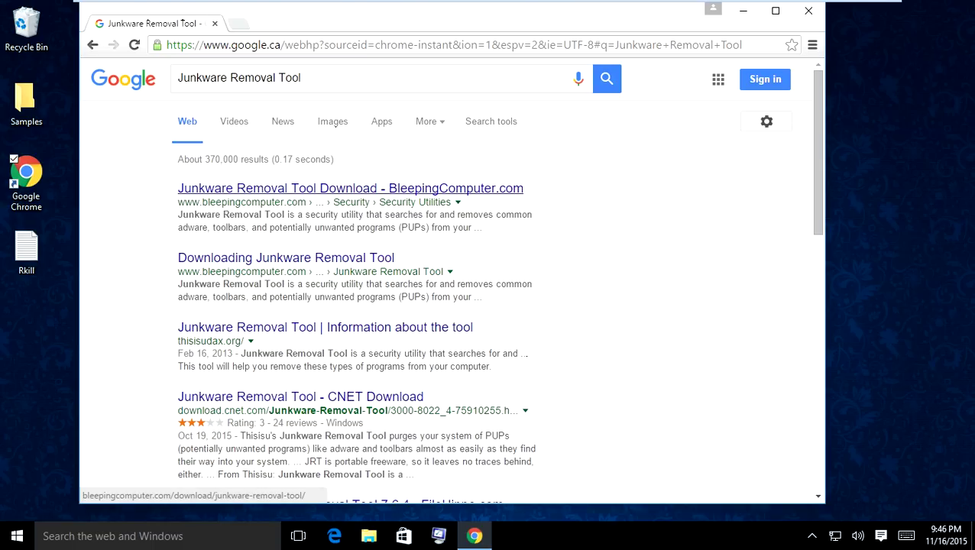
left_click(350, 188)
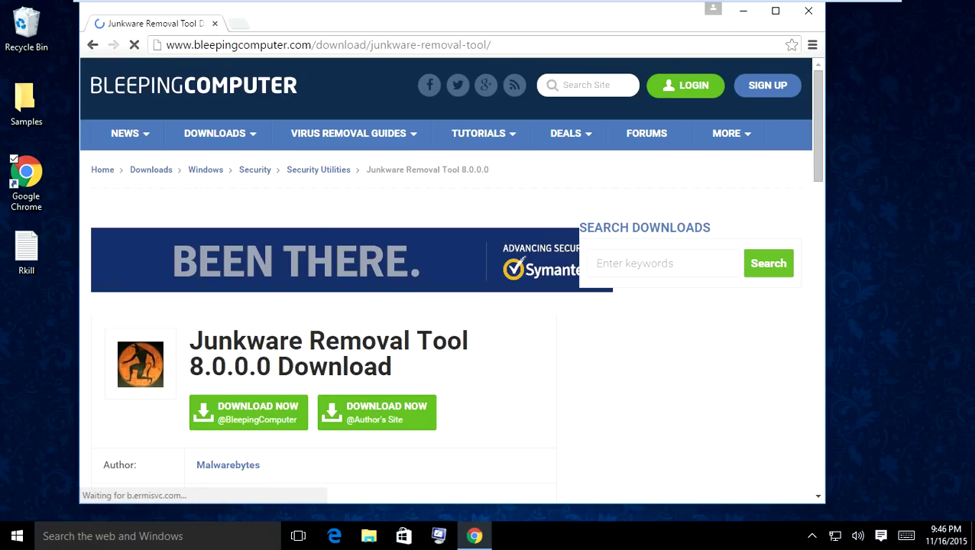
Download Junkware Removal Tool (JRT.exe) using the BleepingComputer download option.
scroll(522, 262, "down", 2)
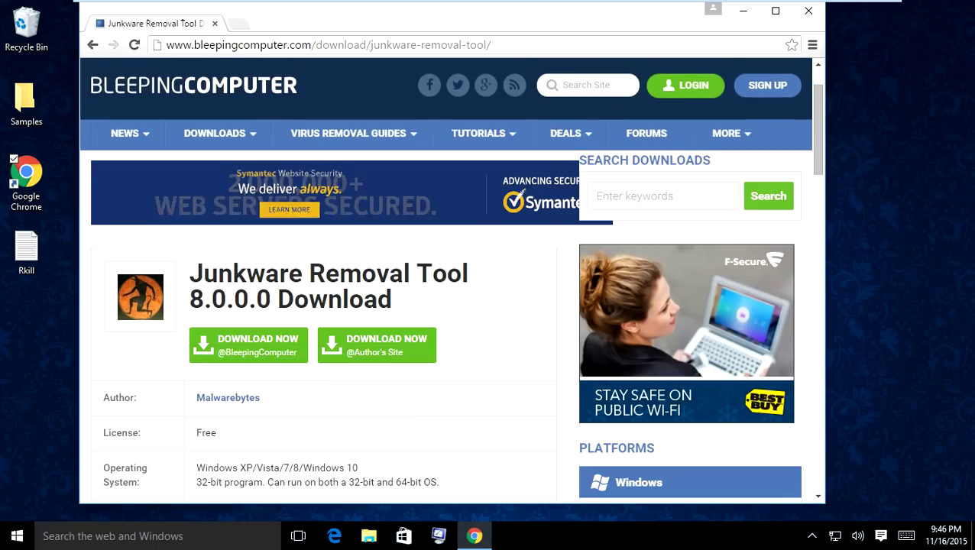
left_click(248, 345)
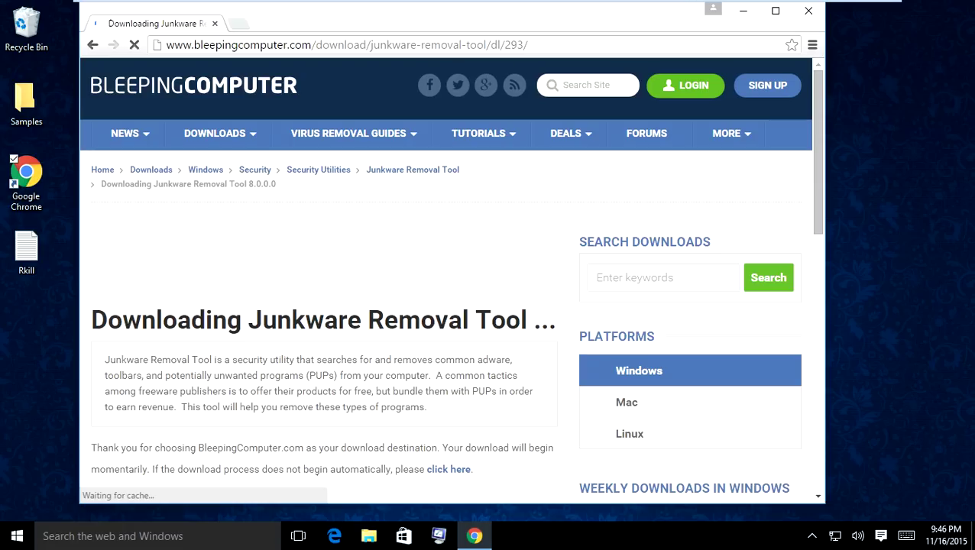
scroll(451, 306, "down", 2)
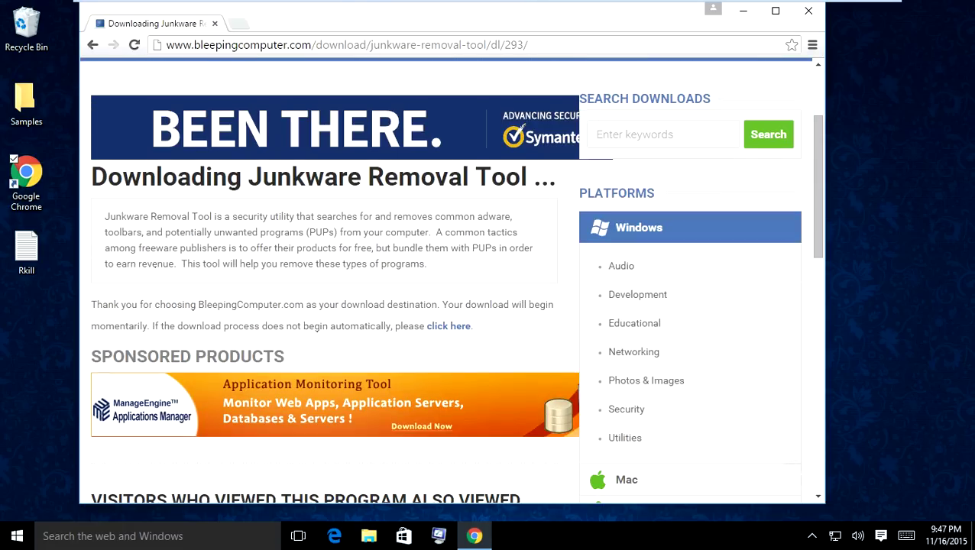
scroll(452, 305, "up", 2)
scroll(336, 344, "down", 2)
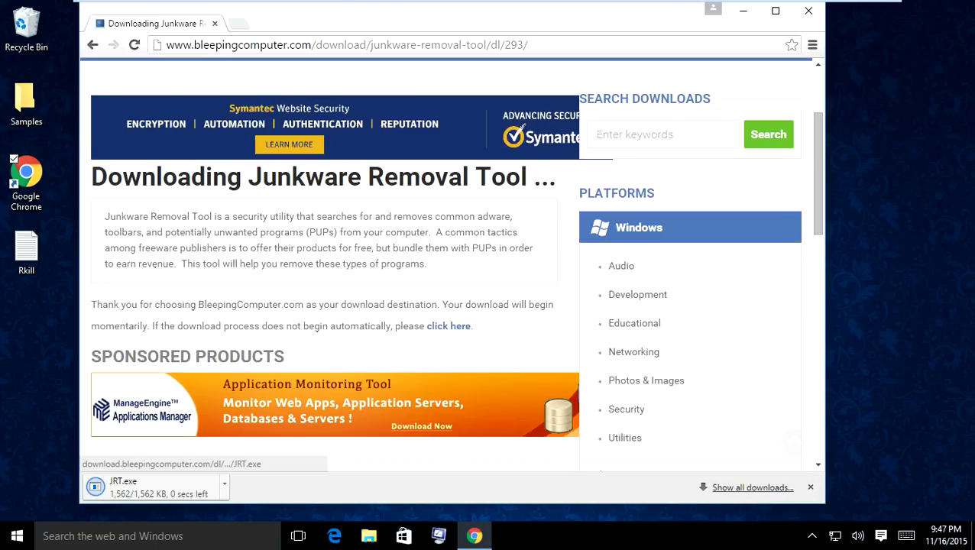
left_click(448, 325)
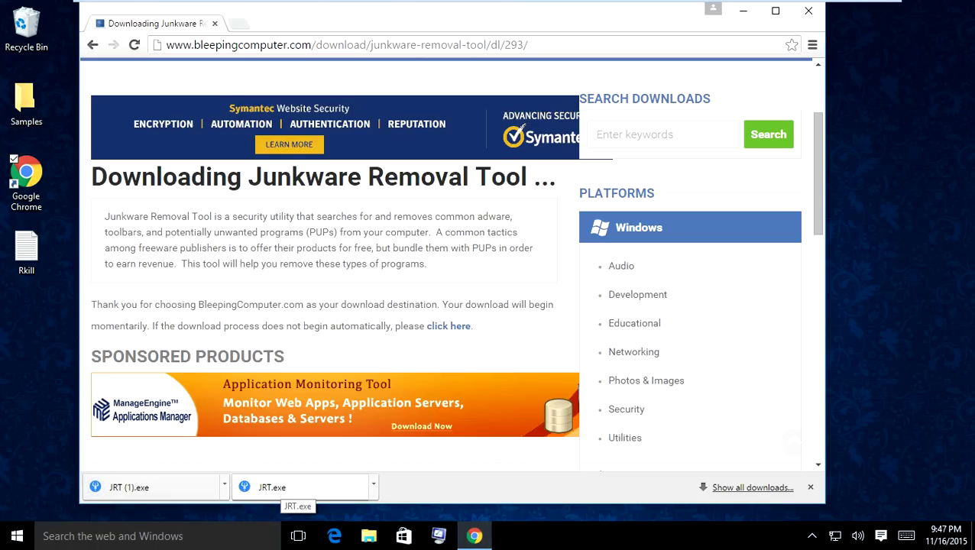
Run the downloaded JRT.exe, allow it to make changes to the PC, and close Chrome.
left_click(281, 487)
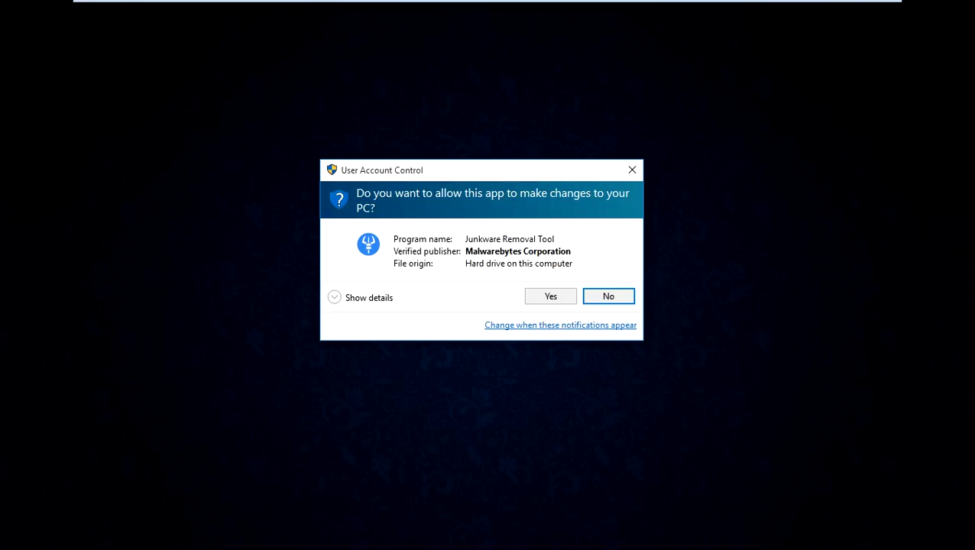
left_click(551, 295)
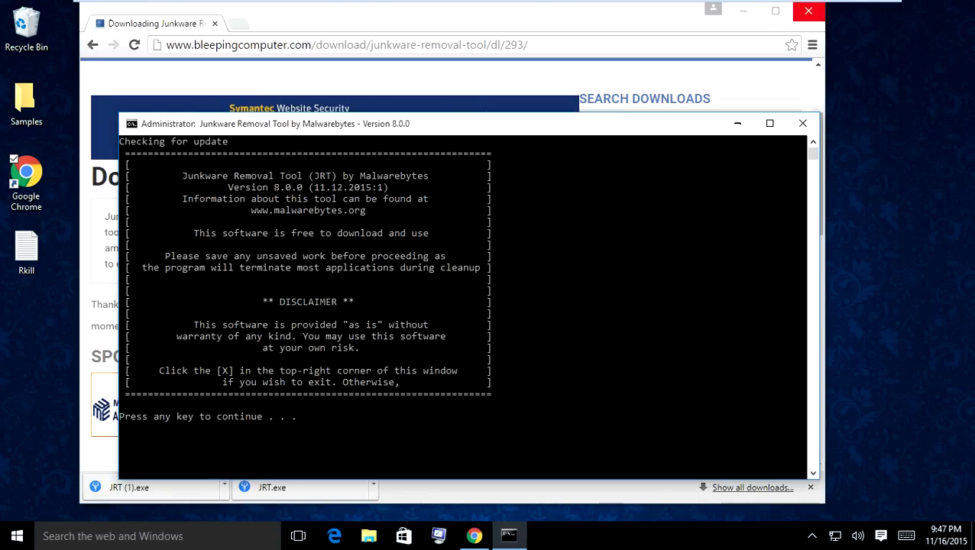
left_click(807, 11)
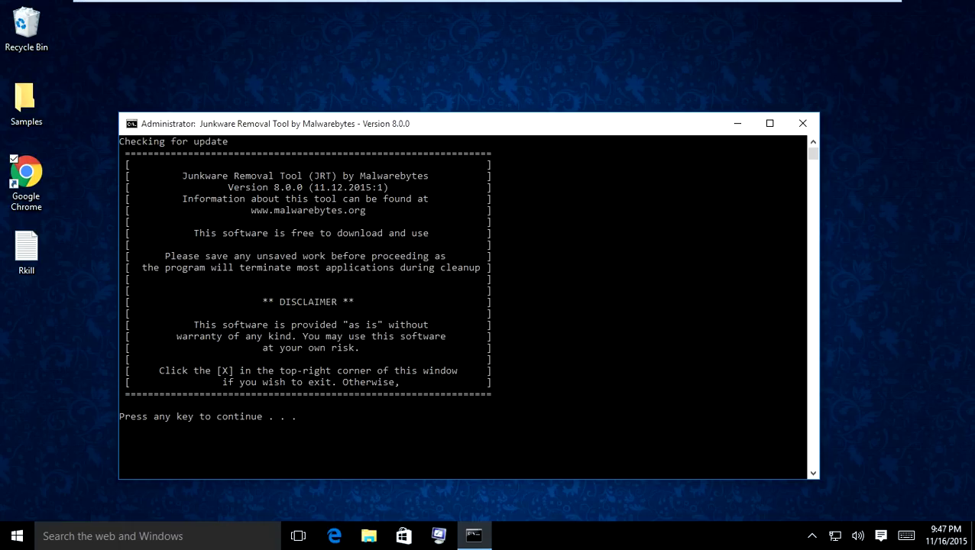
Examine the website, save-your-work notice and continue prompt in the Junkware Removal Tool console.
left_click_drag(233, 210, 421, 209)
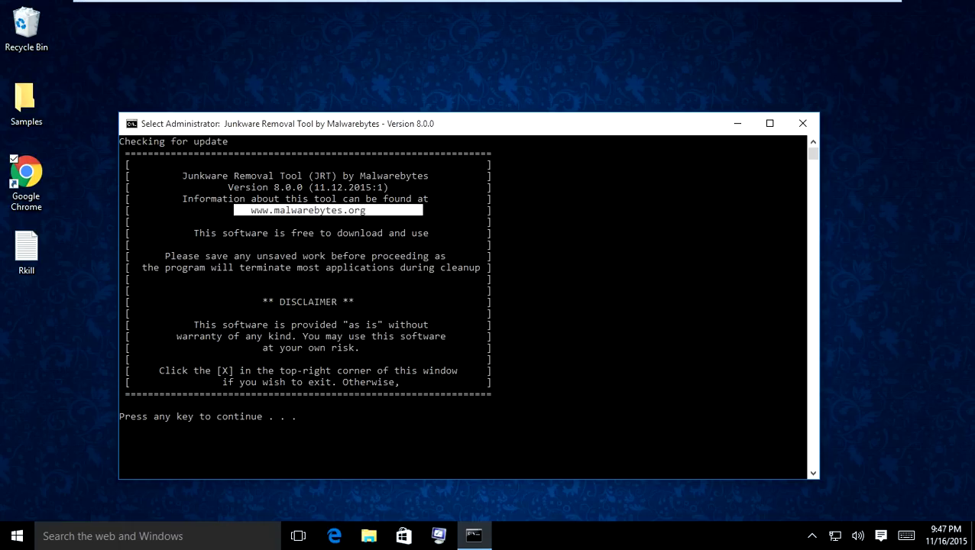
left_click(218, 256)
left_click_drag(130, 416, 357, 404)
left_click(356, 405)
key("Escape")
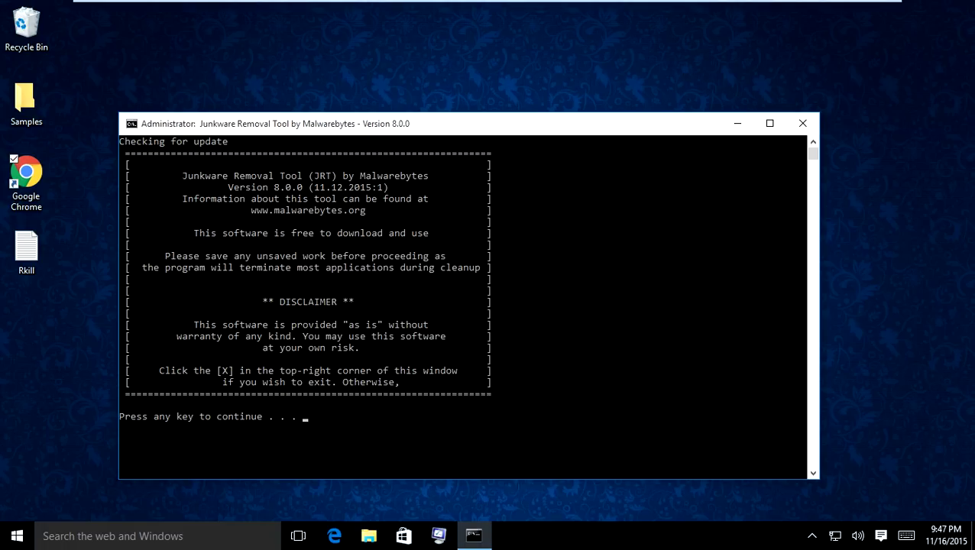
left_click(345, 416)
left_click(304, 405)
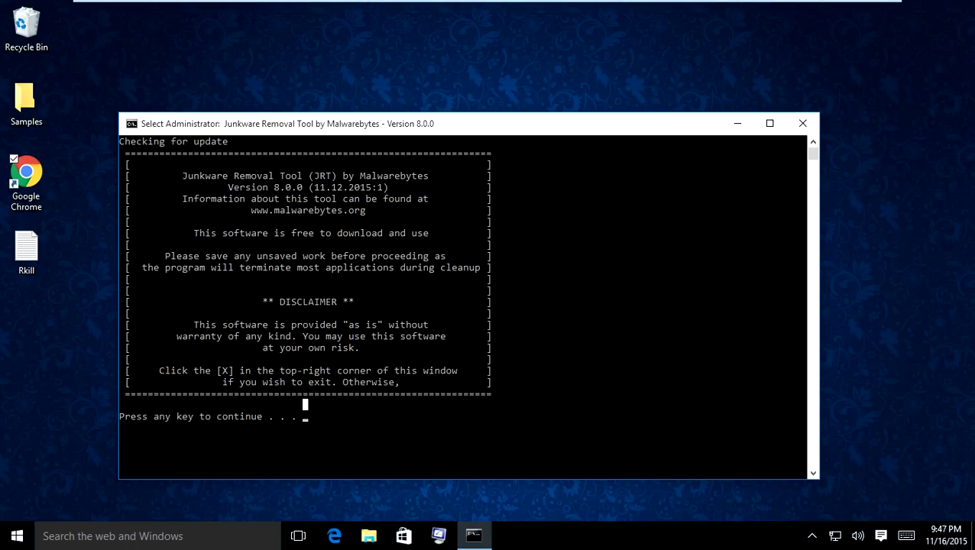
key("Escape")
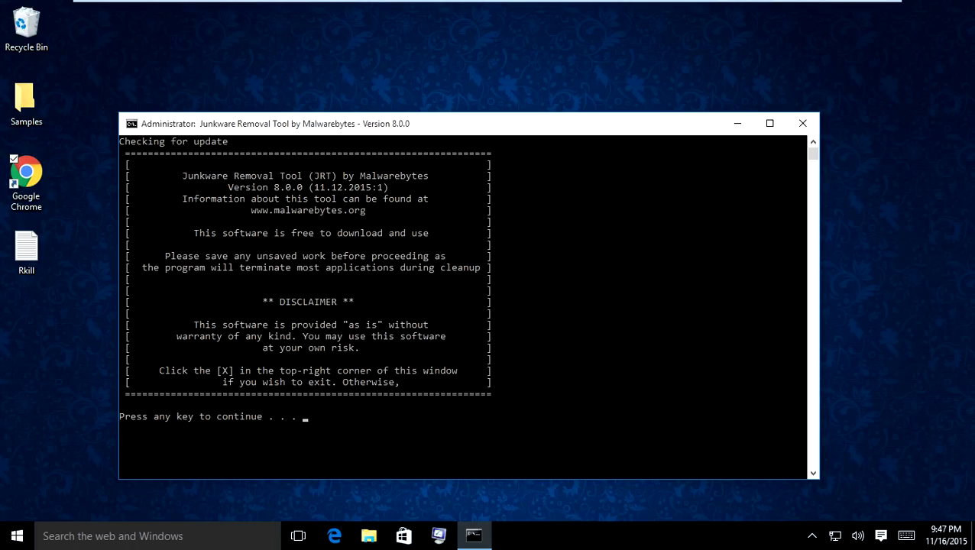
left_click(202, 209)
left_click(282, 427)
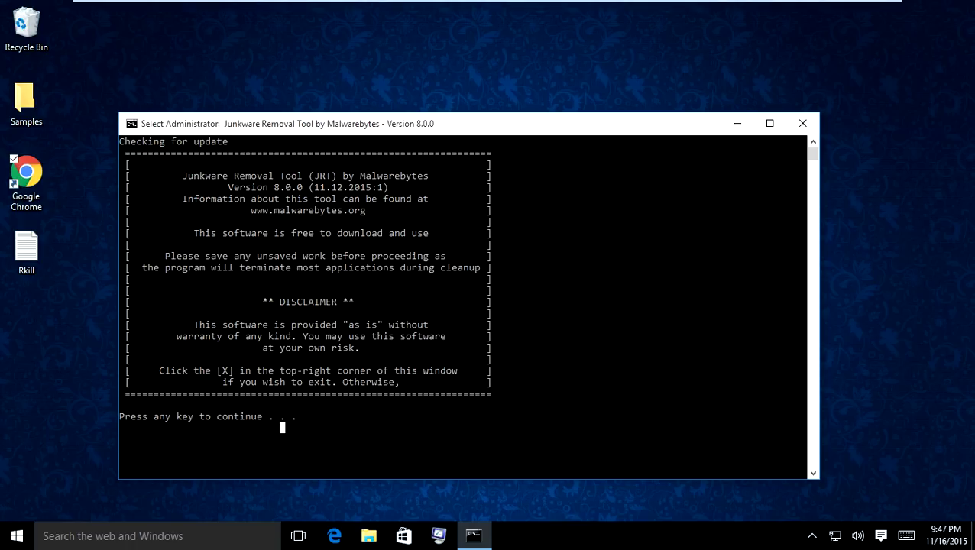
Start the Junkware Removal Tool cleanup and let it continue without a restore point.
key("Return")
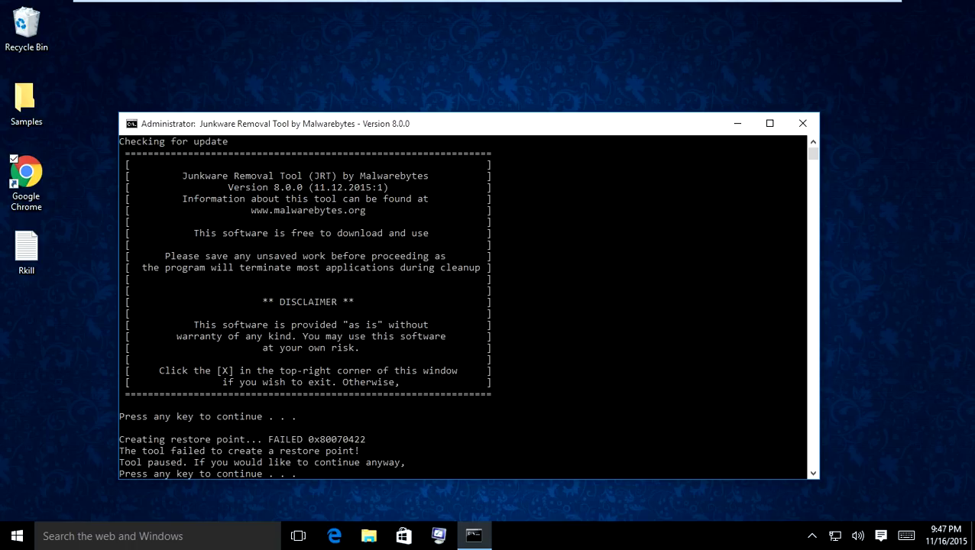
key("Return")
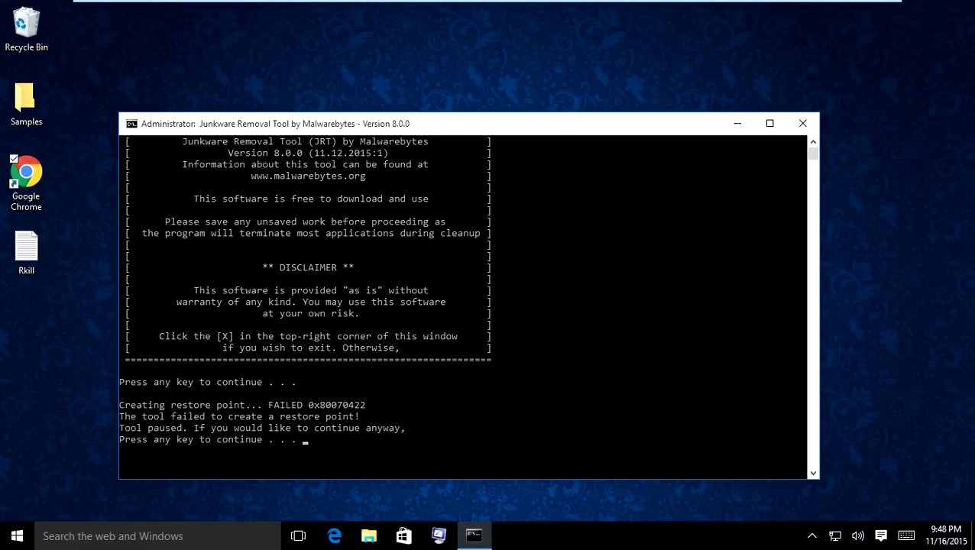
key("Return")
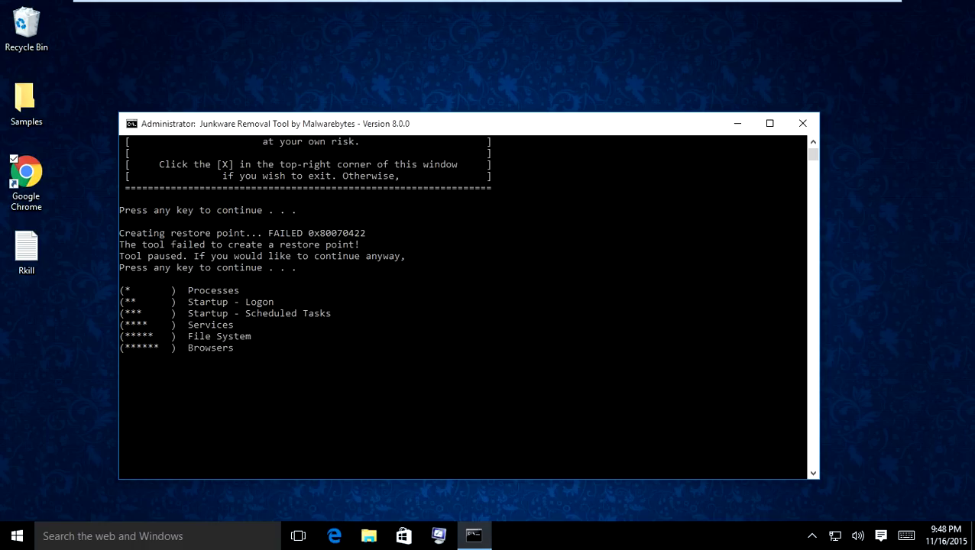
left_click_drag(230, 347, 231, 359)
left_click(254, 347)
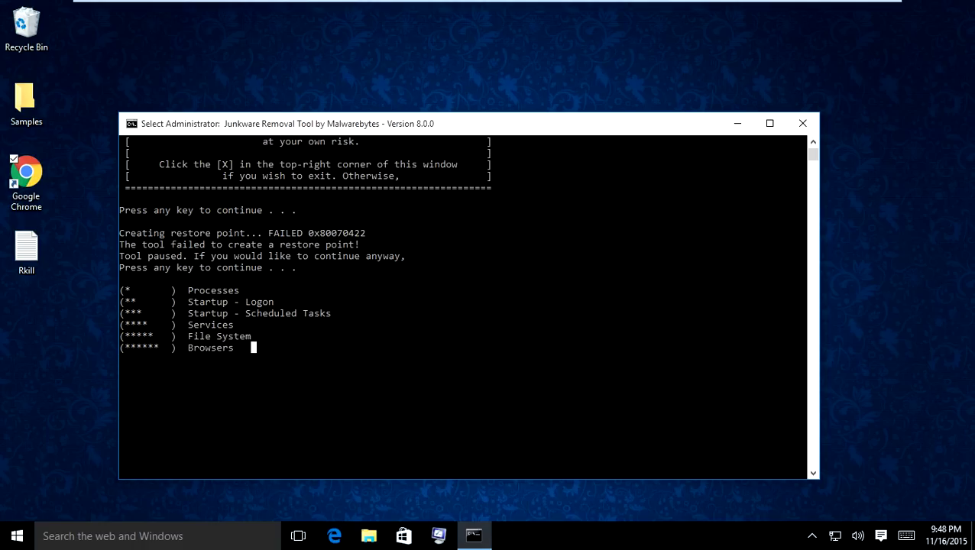
key("Up")
left_click(276, 348)
left_click(248, 348)
Minimize the full-screen virtual machine to the host desktop and bring it back to full screen.
mouse_move(845, 1)
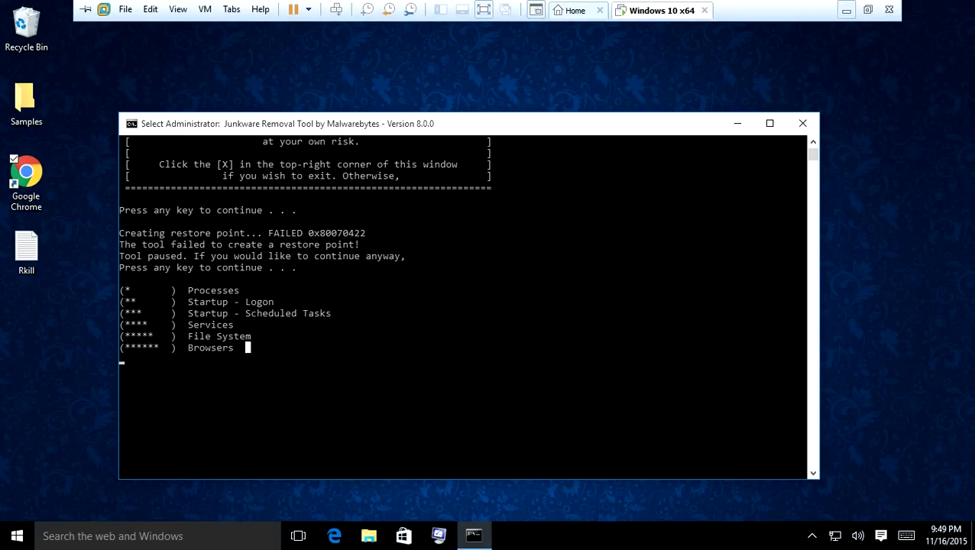
left_click(845, 10)
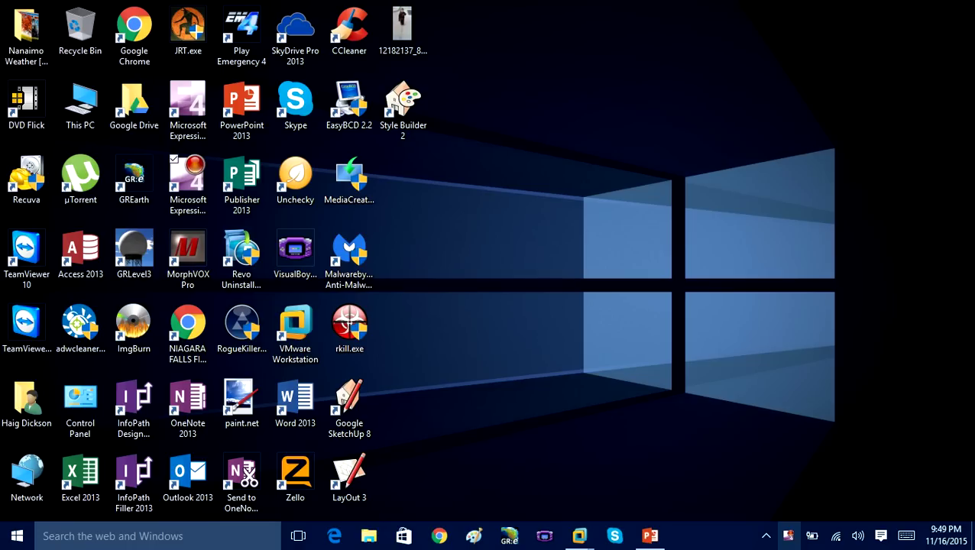
right_click(788, 536)
left_click(566, 452)
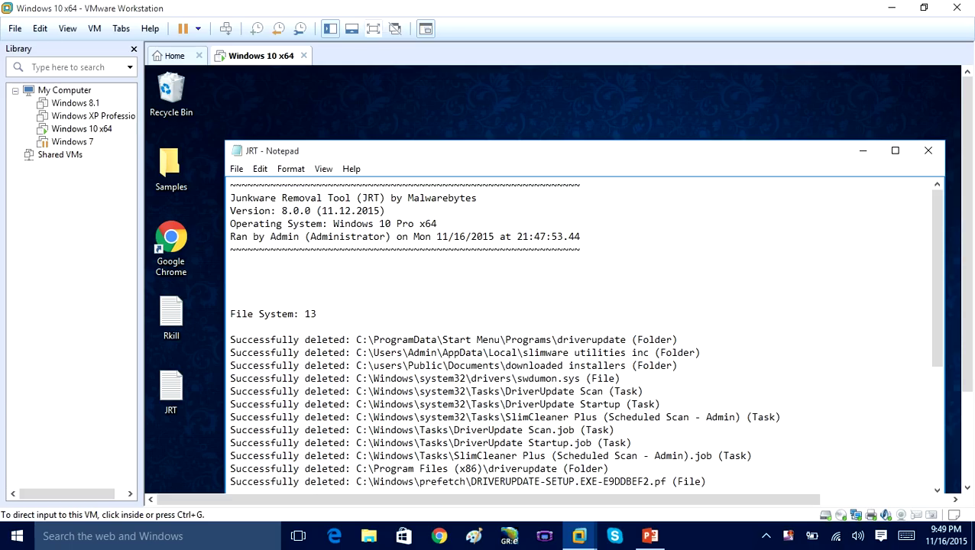
key("ctrl+alt+Return")
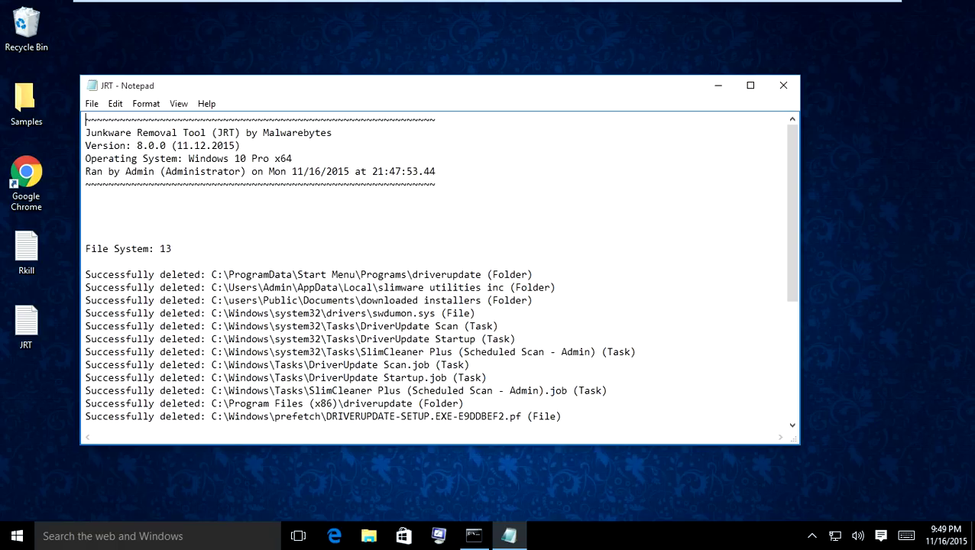
Read through the JRT log's deleted DriverUpdate, SlimWare and SlimCleaner Plus entries, then close the log.
scroll(440, 269, "down", 1)
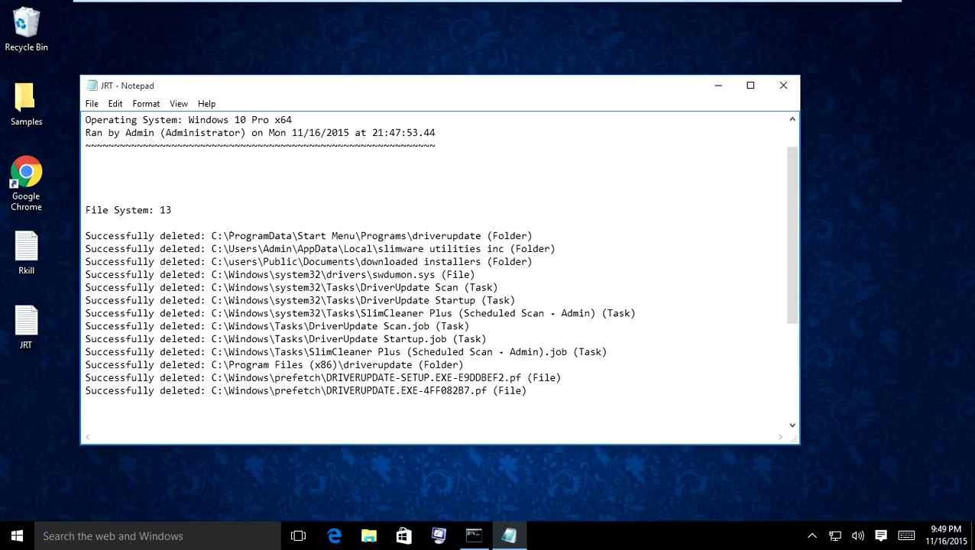
left_click_drag(360, 313, 85, 314)
left_click(635, 314)
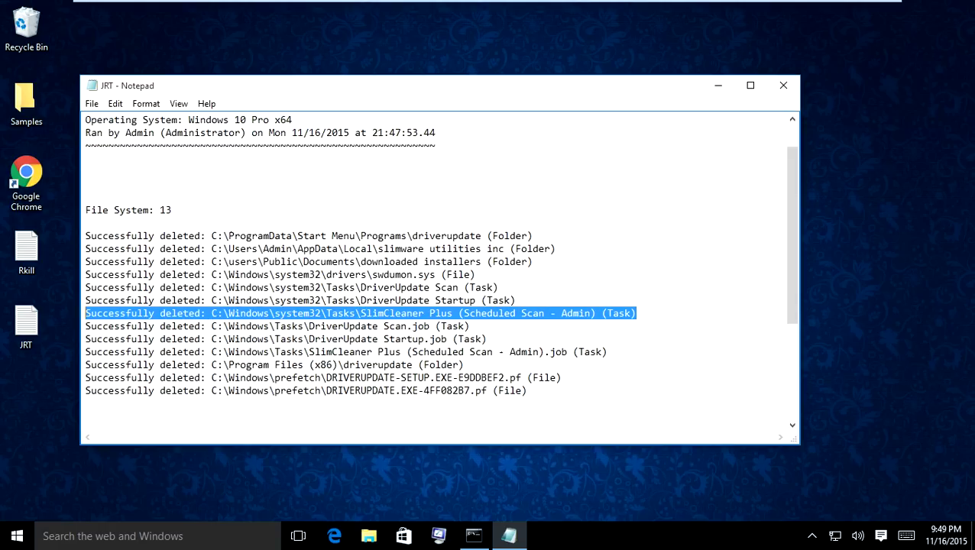
scroll(440, 268, "up", 1)
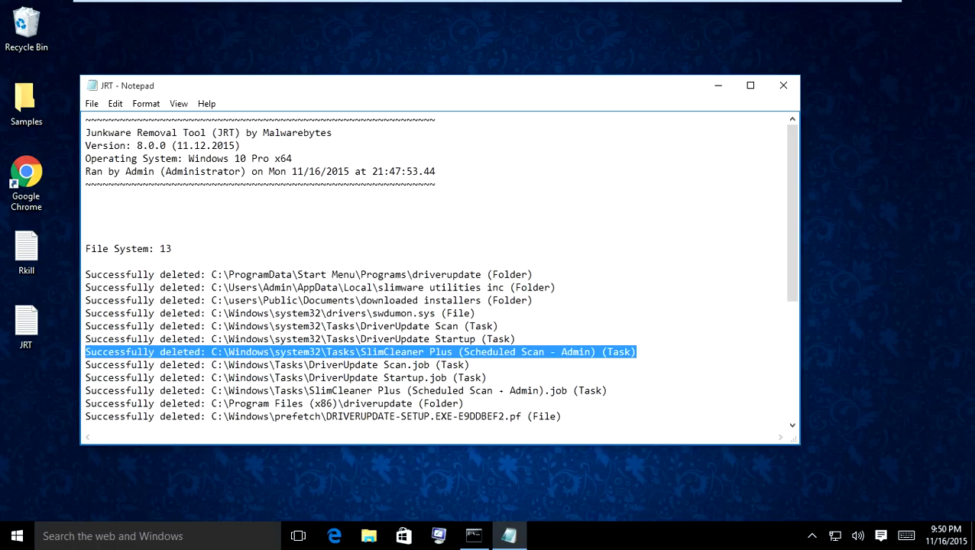
scroll(440, 268, "down", 5)
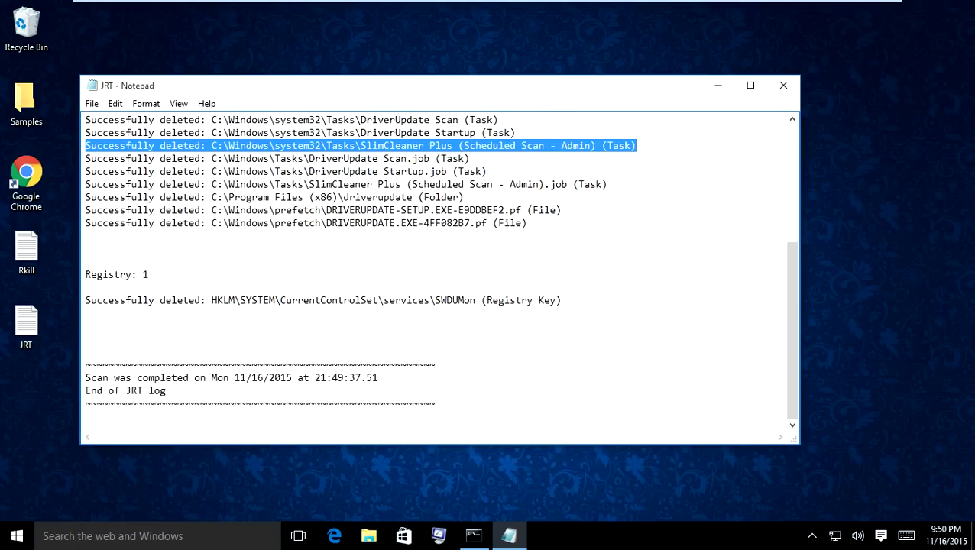
scroll(440, 268, "up", 3)
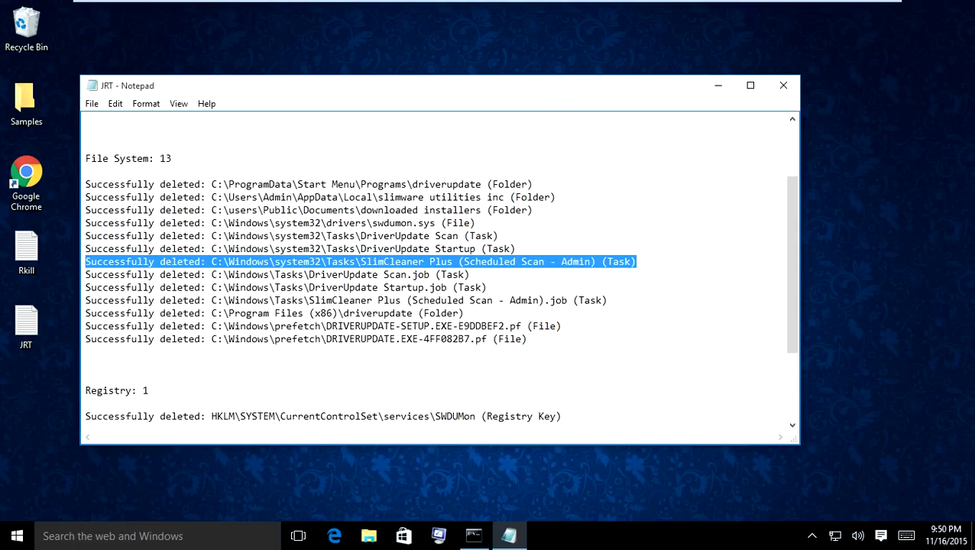
left_click_drag(159, 184, 562, 197)
left_click(561, 197)
scroll(440, 268, "down", 3)
scroll(440, 268, "up", 6)
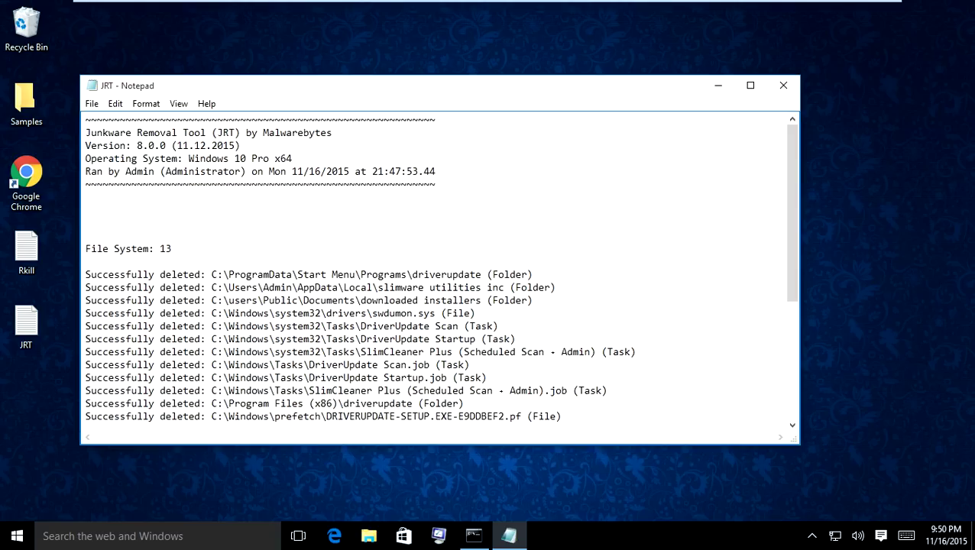
left_click(783, 85)
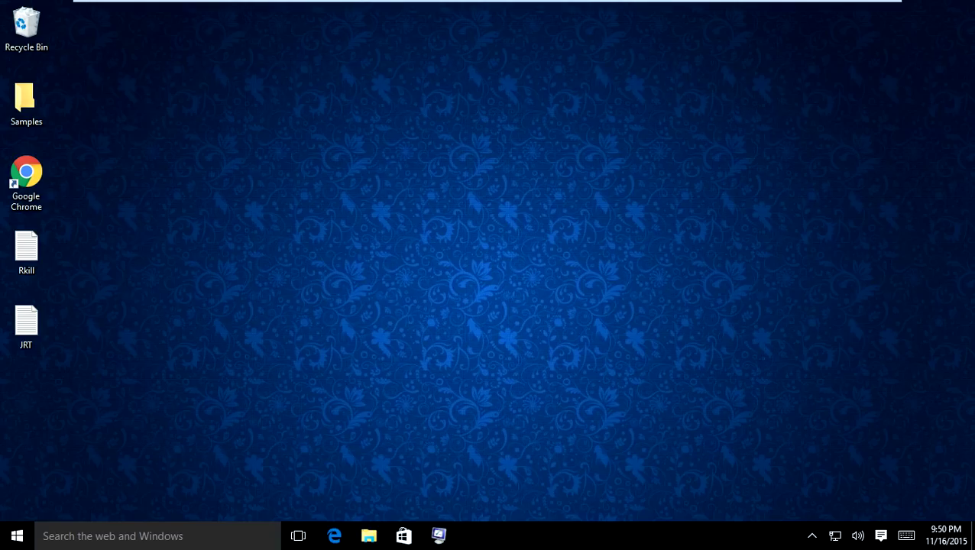
Open Google Chrome, search Google for "ADwcleanr", and download AdwCleaner from the BleepingComputer result.
left_click(26, 183)
double_click(26, 182)
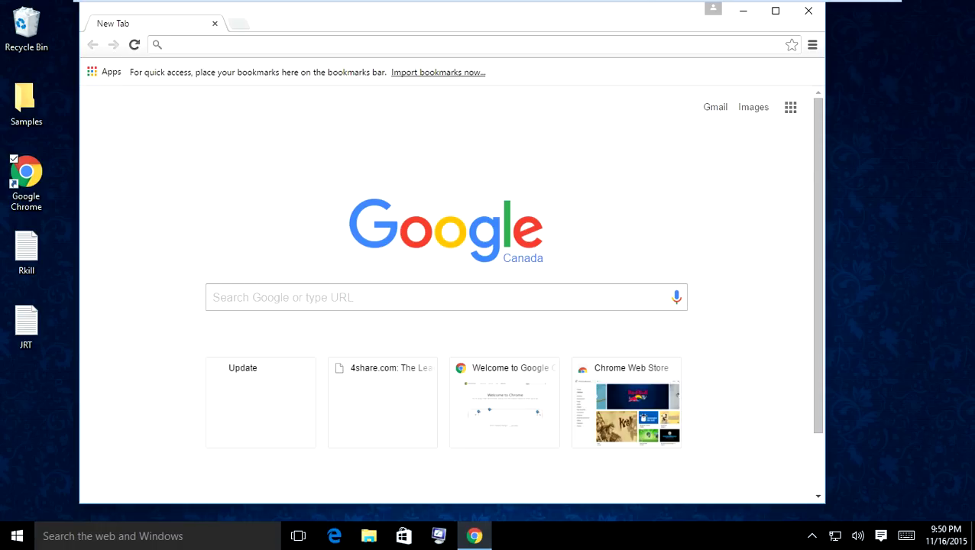
type("A")
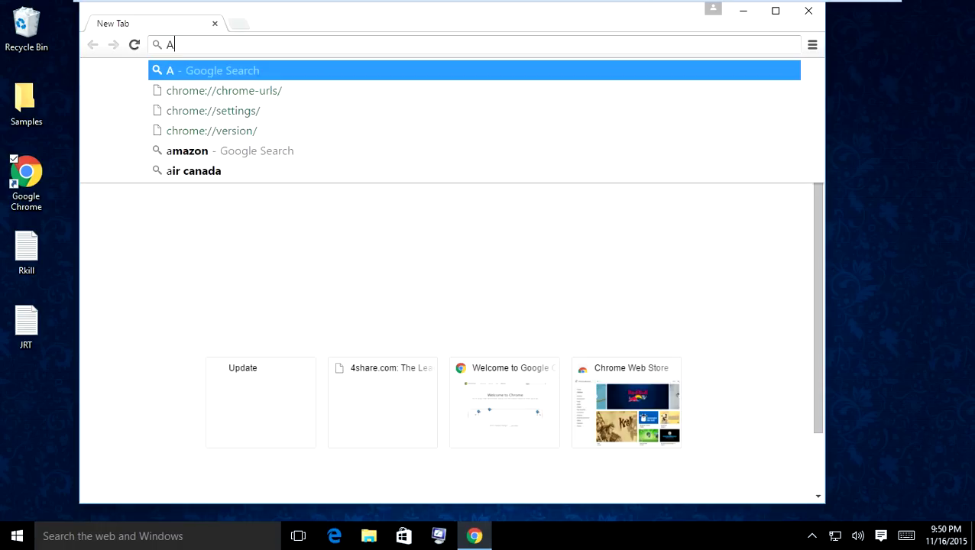
type("Dwclean")
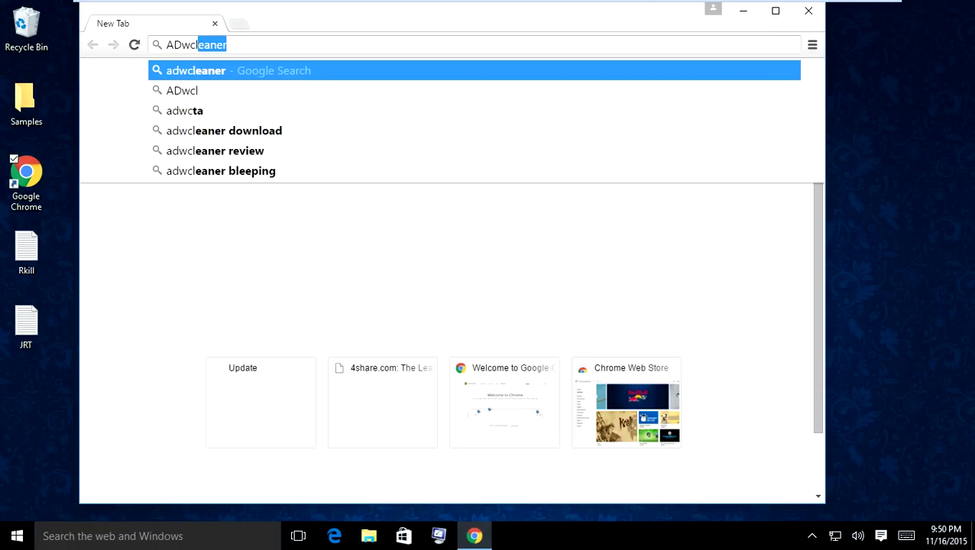
key("Return")
type("r")
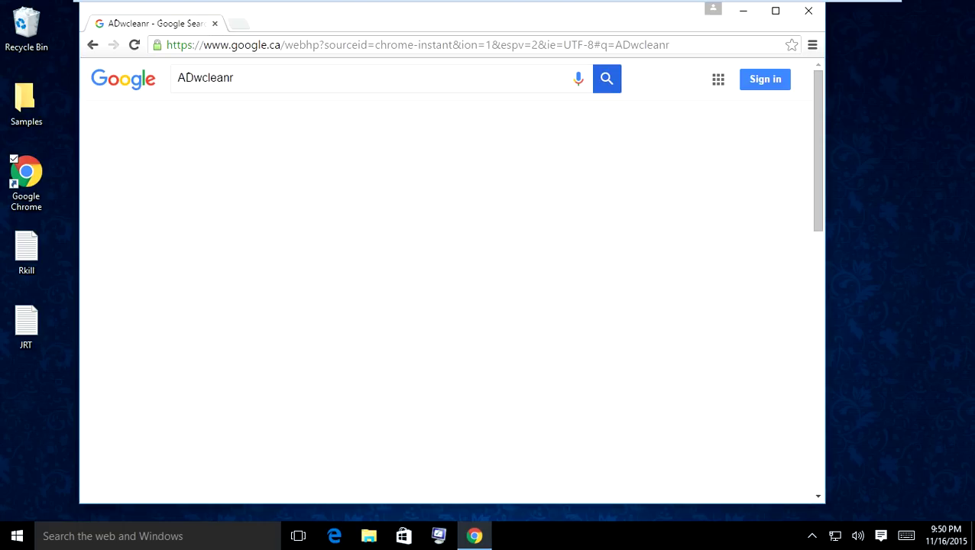
key("Return")
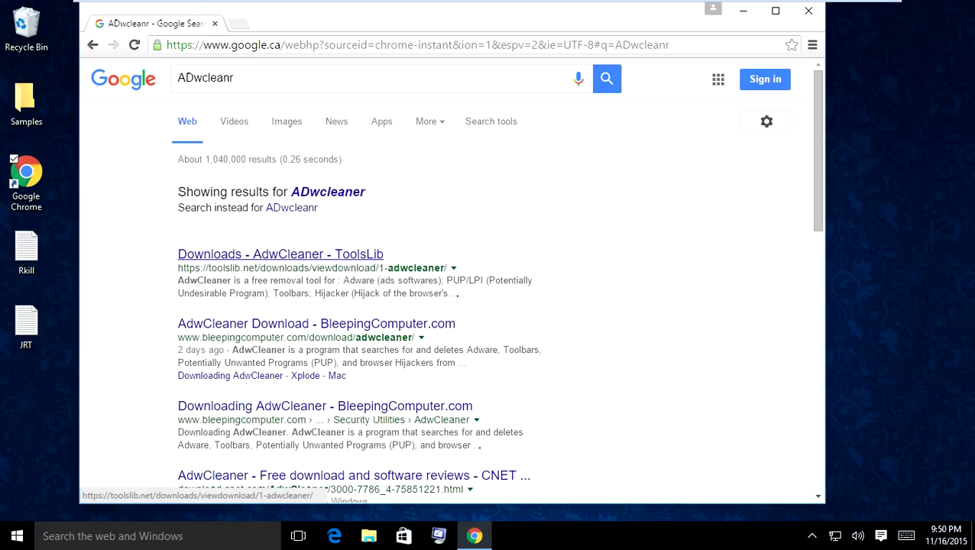
left_click(317, 324)
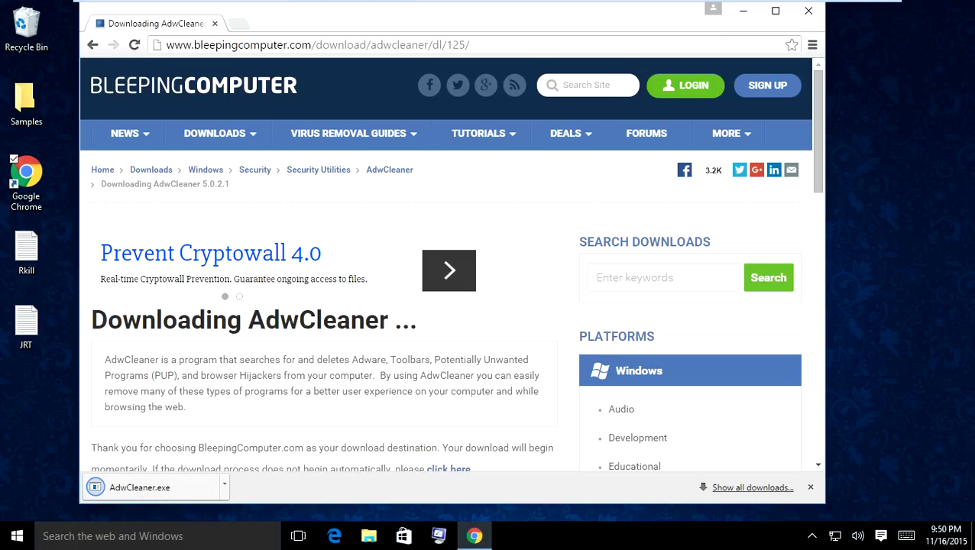
Run the downloaded AdwCleaner.exe, allow it to make changes to the PC, and close Chrome.
left_click(139, 487)
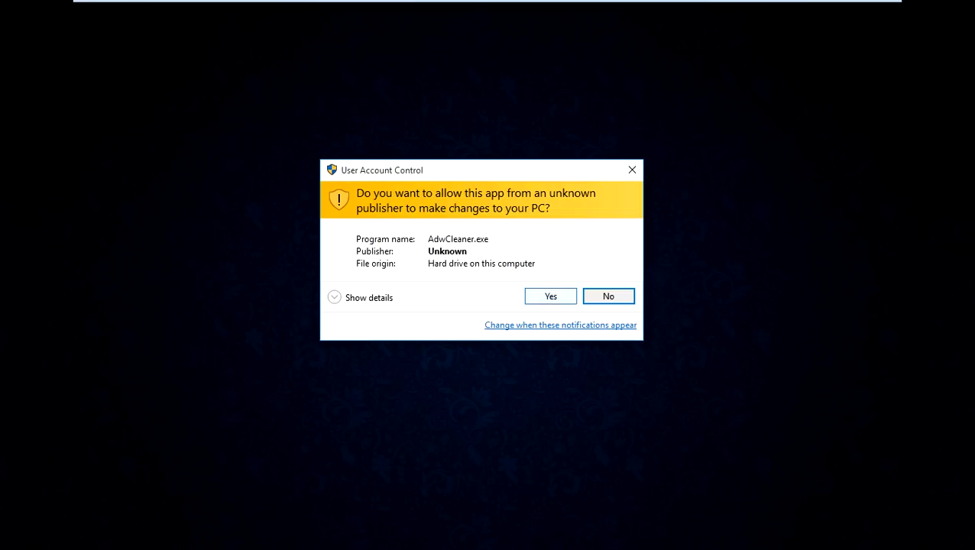
left_click(550, 296)
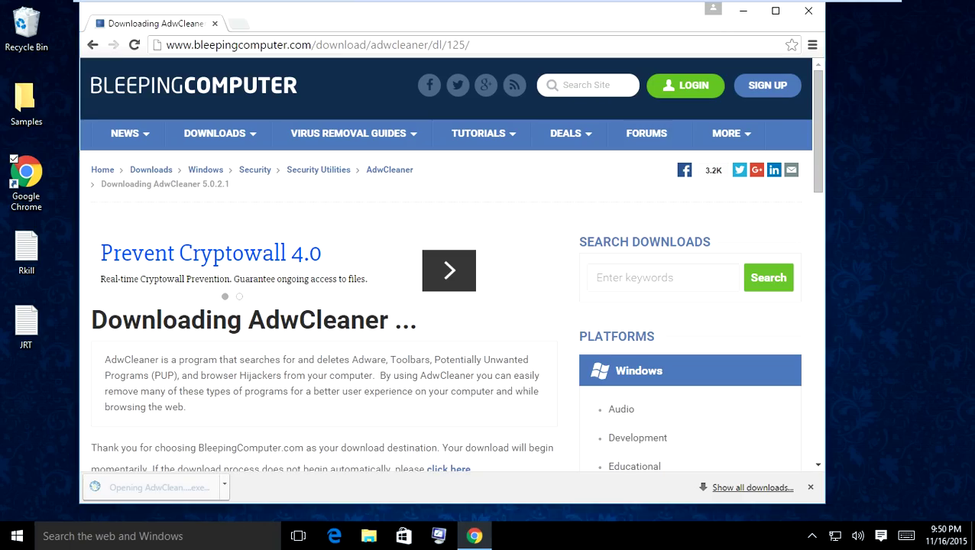
left_click(808, 10)
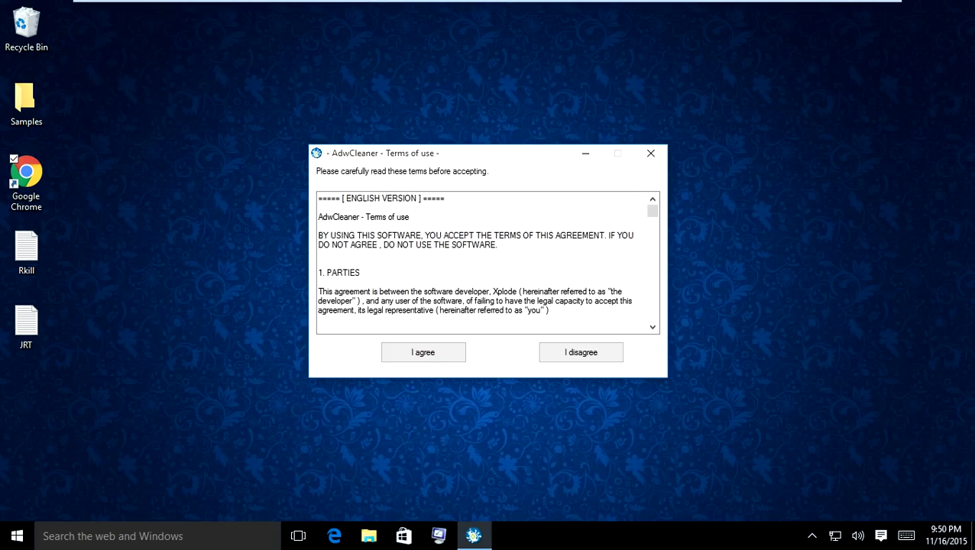
Agree to the AdwCleaner terms of use and start a scan.
left_click(422, 352)
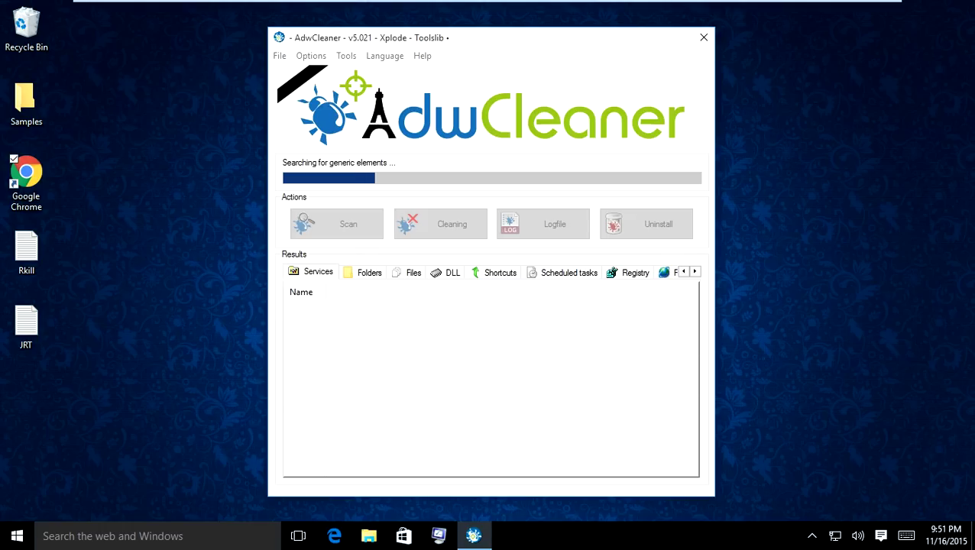
Minimize the full-screen virtual machine to the host desktop and return to the Windows 10 x64 machine.
mouse_move(865, 2)
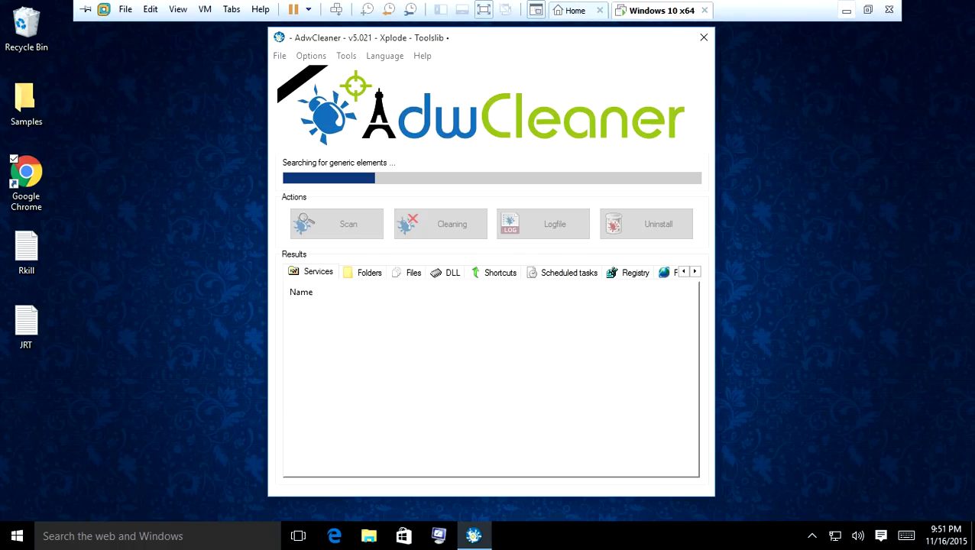
left_click(847, 11)
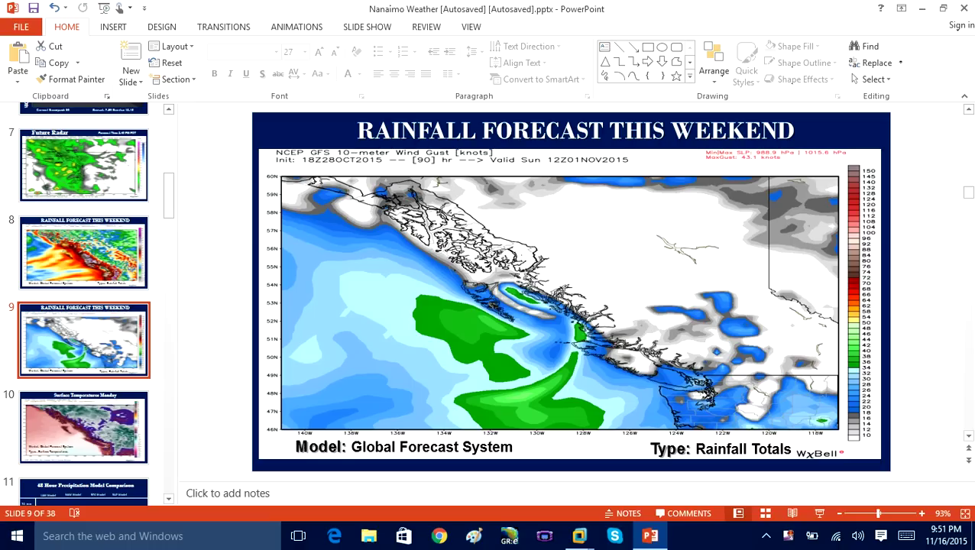
right_click(788, 536)
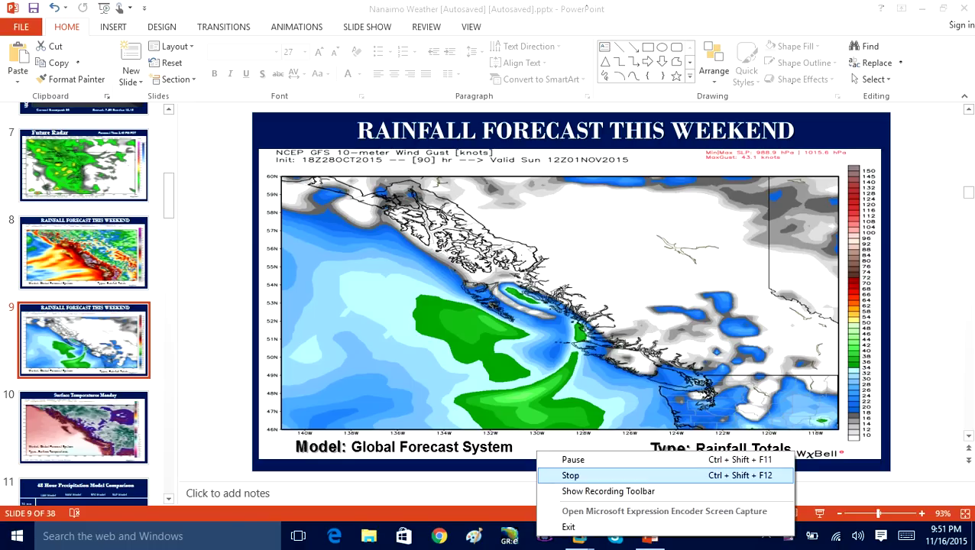
left_click(662, 460)
left_click(579, 536)
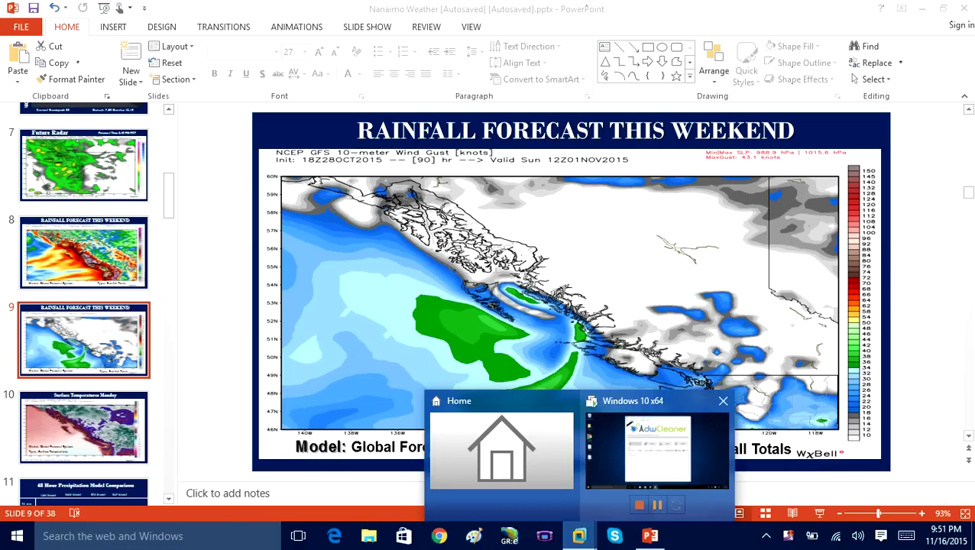
left_click(656, 458)
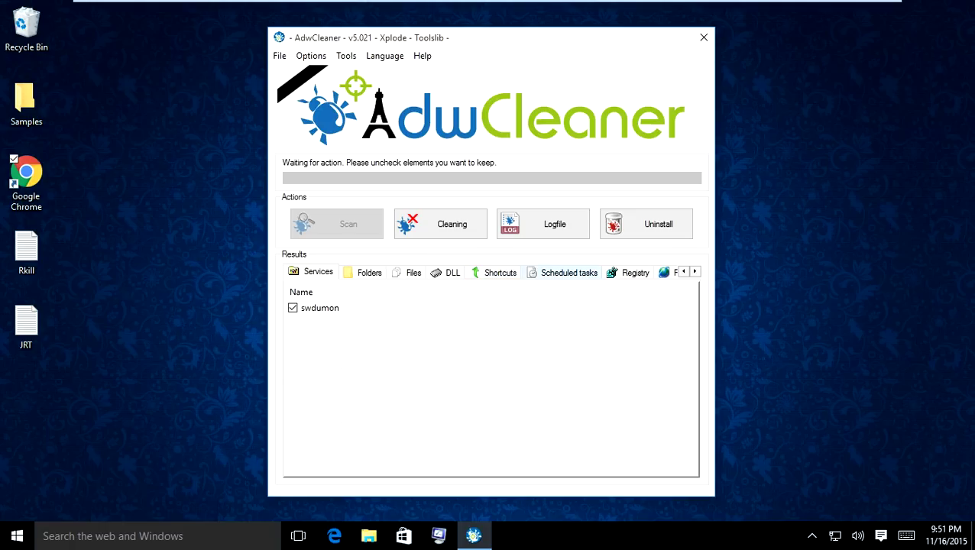
Examine the scheduled tasks, folders, files and registry keys listed in the AdwCleaner scan results.
left_click(568, 272)
left_click(634, 272)
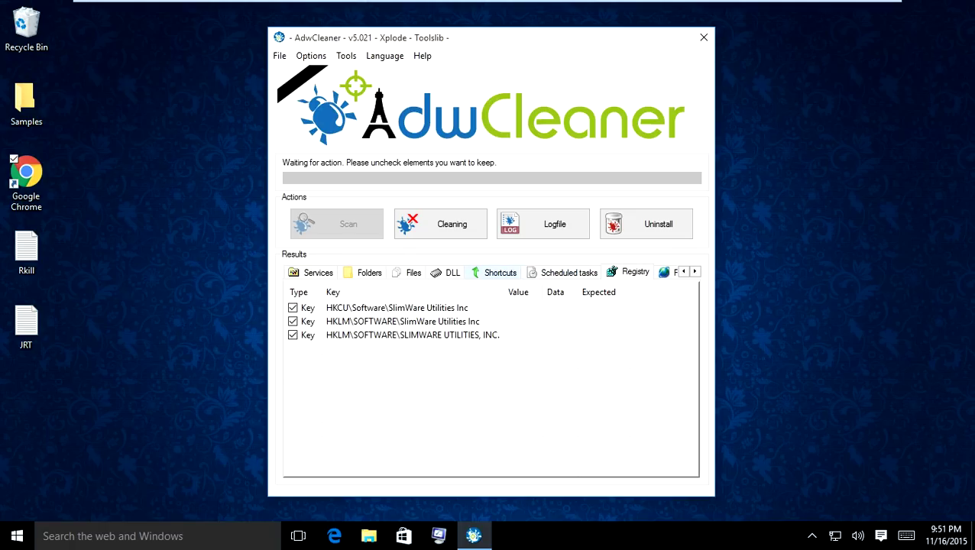
left_click(407, 272)
left_click(362, 272)
left_click(412, 273)
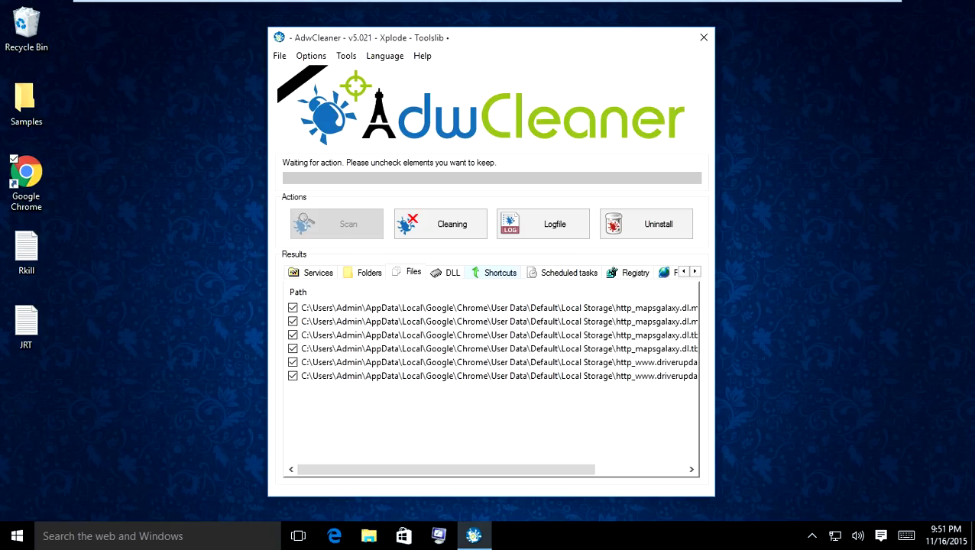
left_click(568, 272)
left_click(634, 272)
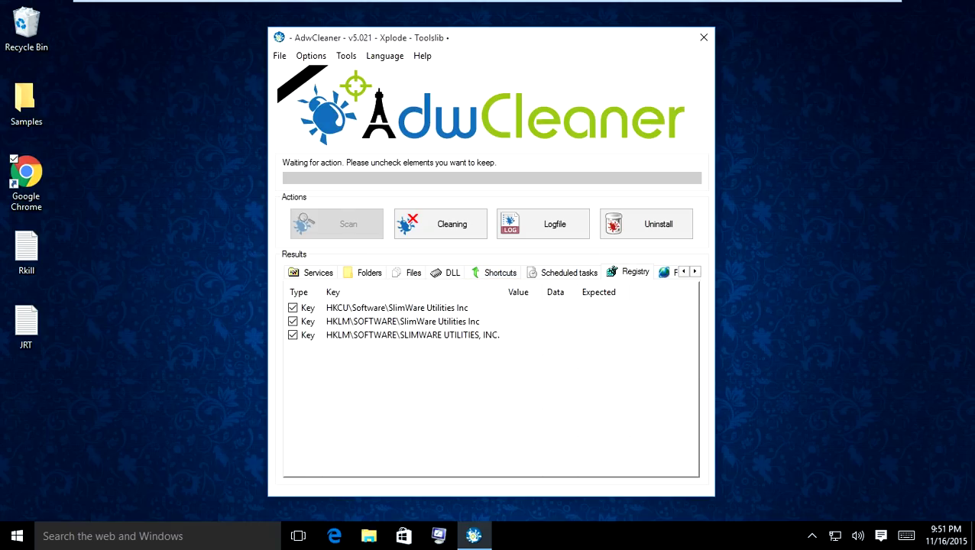
left_click(403, 321)
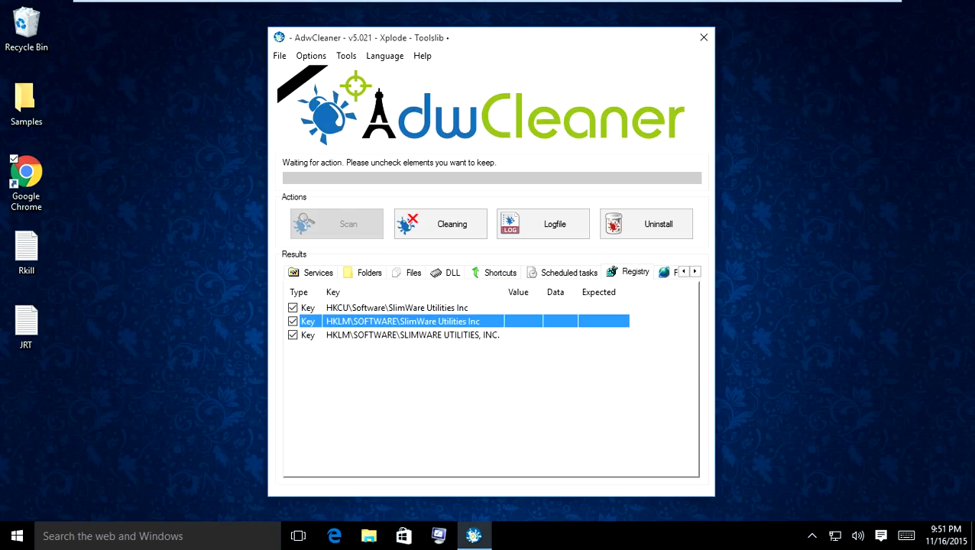
Examine the Chrome scan results and go back through the other result categories, ending on the registry keys.
left_click(693, 271)
left_click(693, 271)
left_click(630, 272)
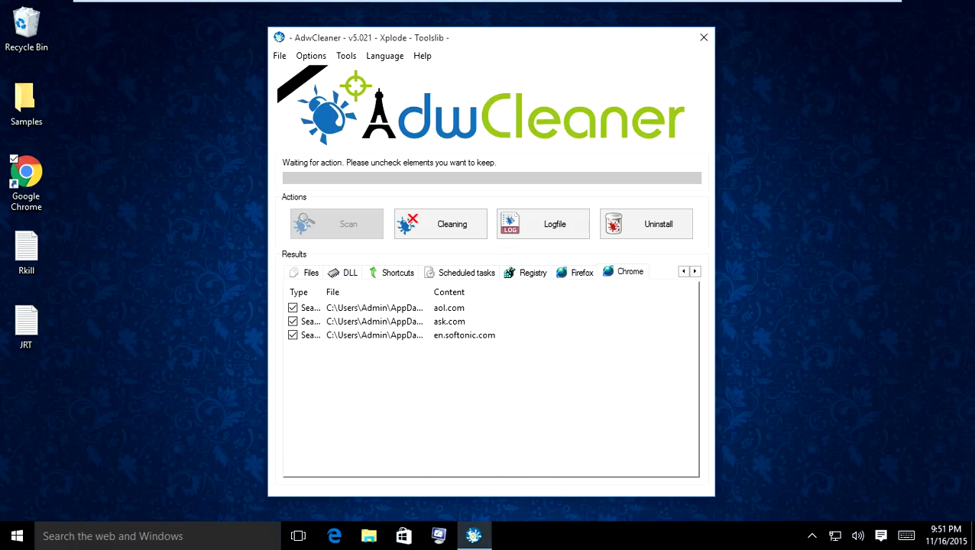
key("Left")
key("Left")
key("Left")
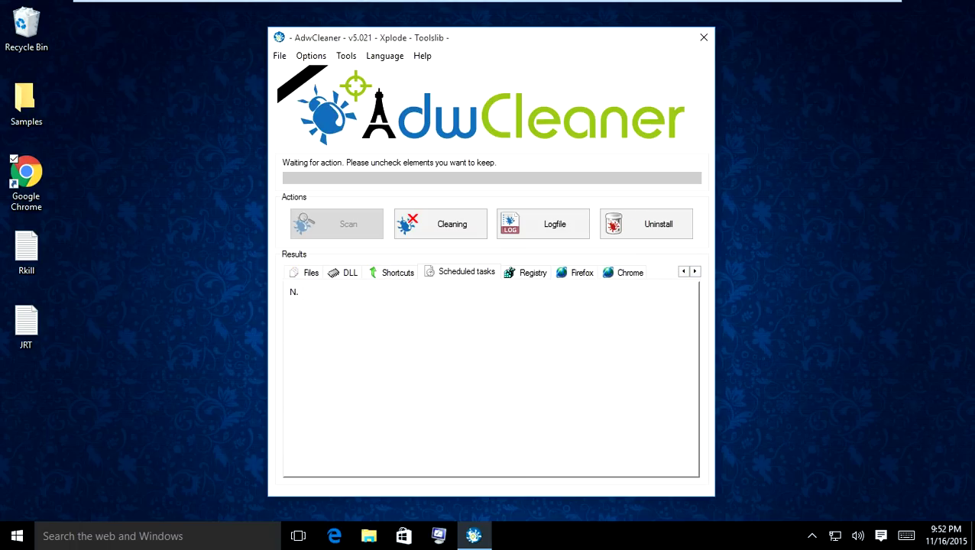
key("Left")
key("Left")
key("Left")
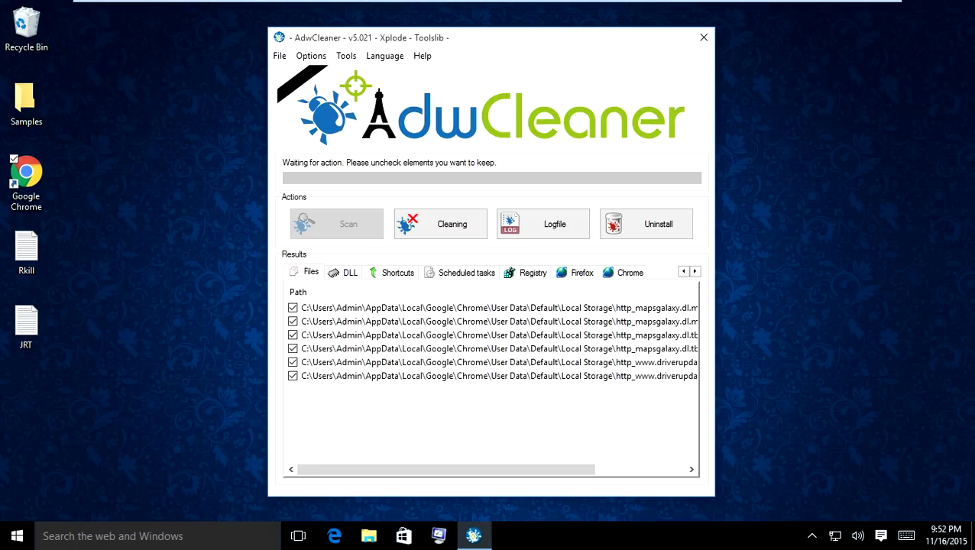
key("Right")
key("Right")
key("Right")
key("Right")
key("Right")
key("Left")
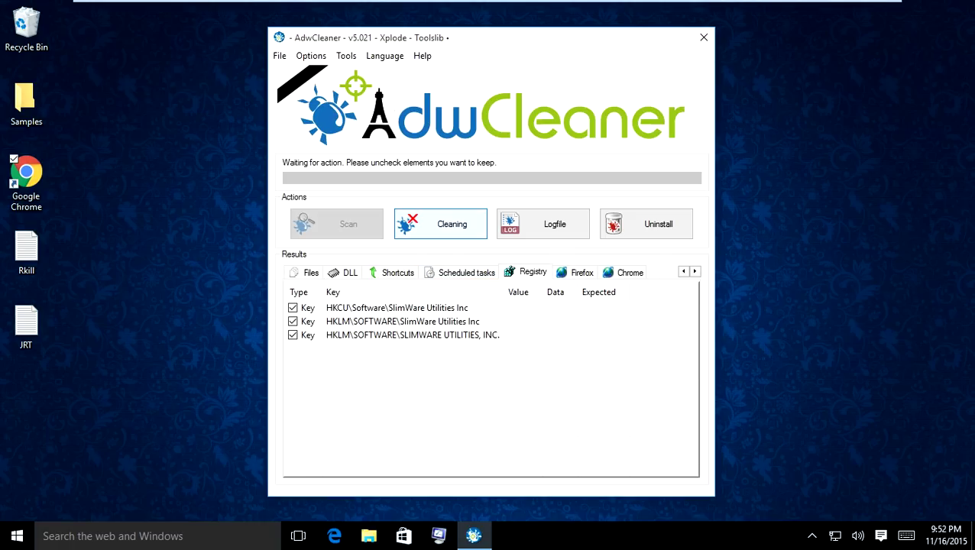
Clean all checked AdwCleaner results, accept closing all programs and the information notice, and restart the computer.
left_click(440, 224)
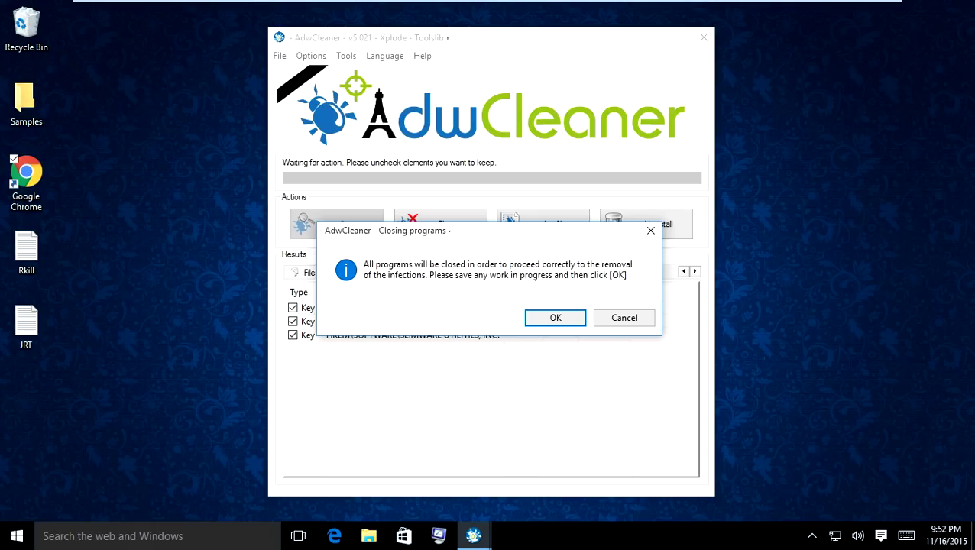
key("Return")
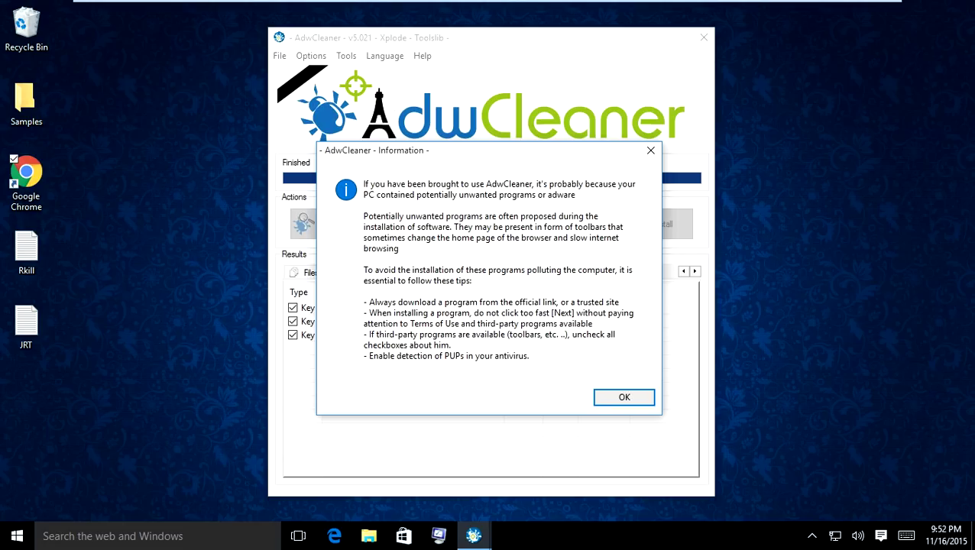
key("Return")
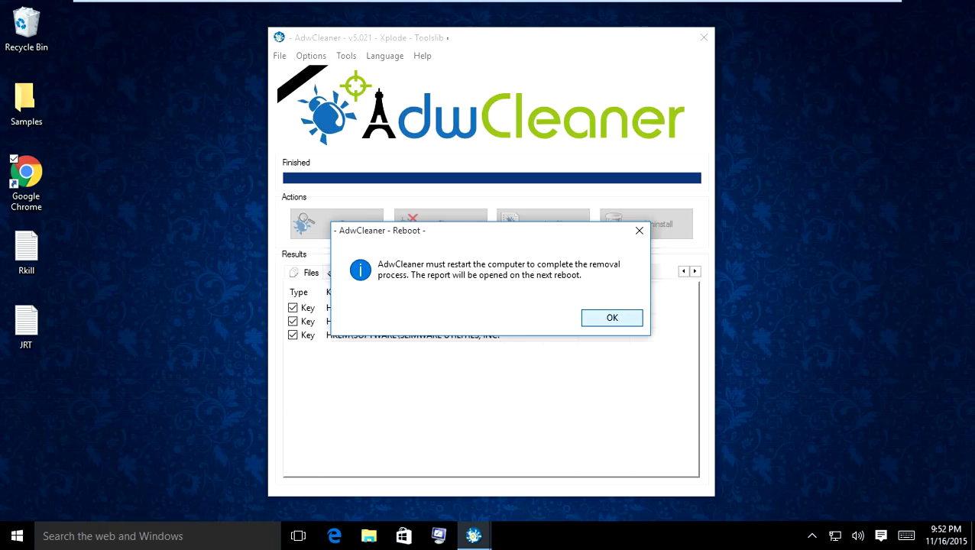
left_click(612, 317)
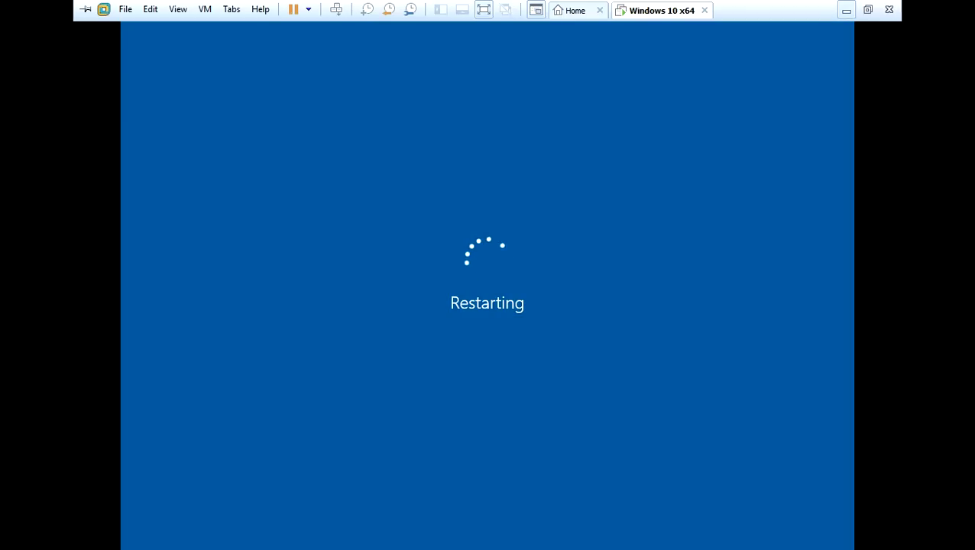
Minimize the full-screen virtual machine to the host desktop and pause the screen capture.
left_click(846, 10)
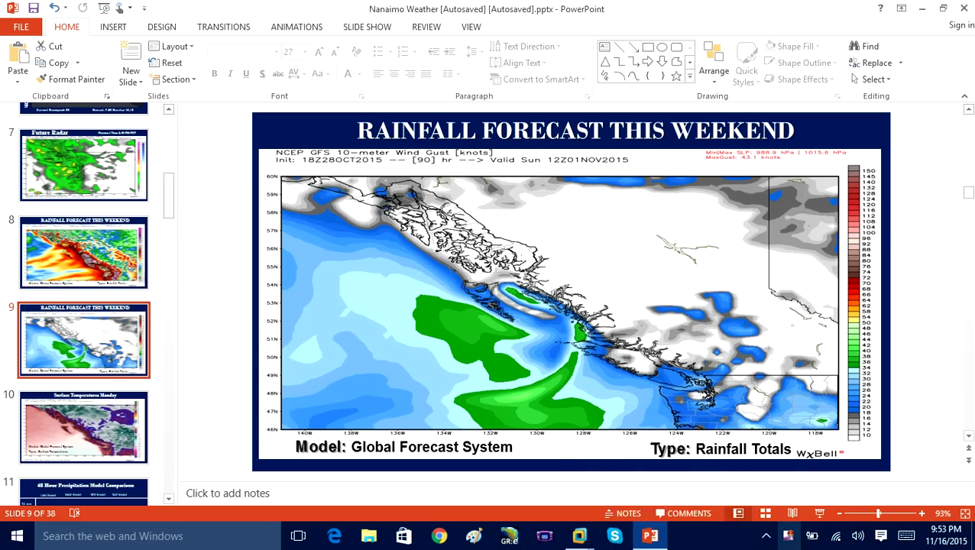
right_click(579, 536)
left_click(572, 457)
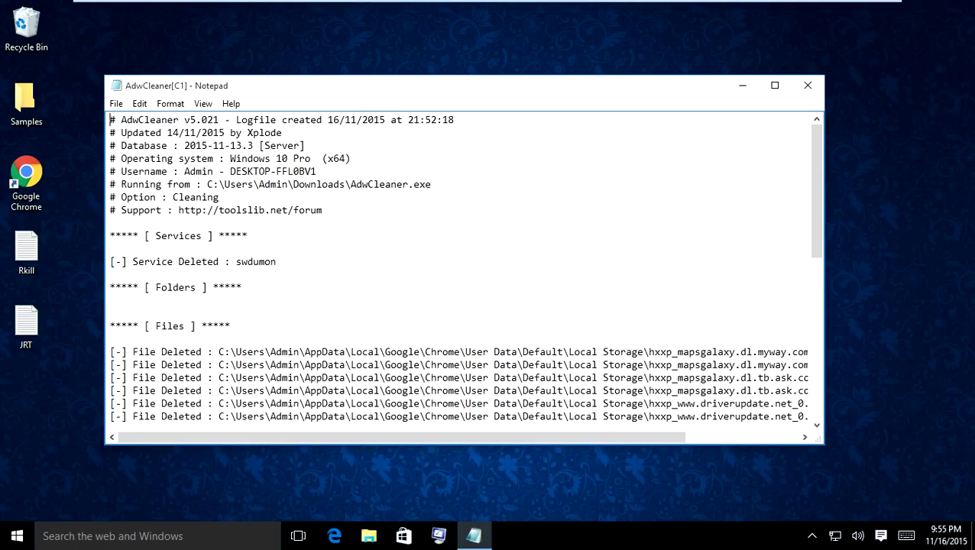
Examine the deleted services, files, registry keys and web browser entries in the AdwCleaner log, and close the log.
scroll(462, 271, "down", 7)
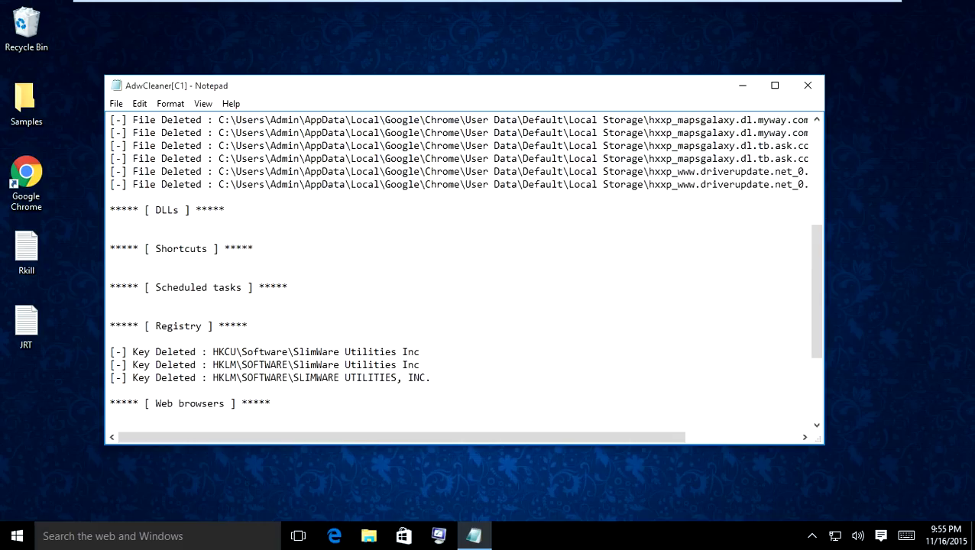
scroll(462, 272, "down", 3)
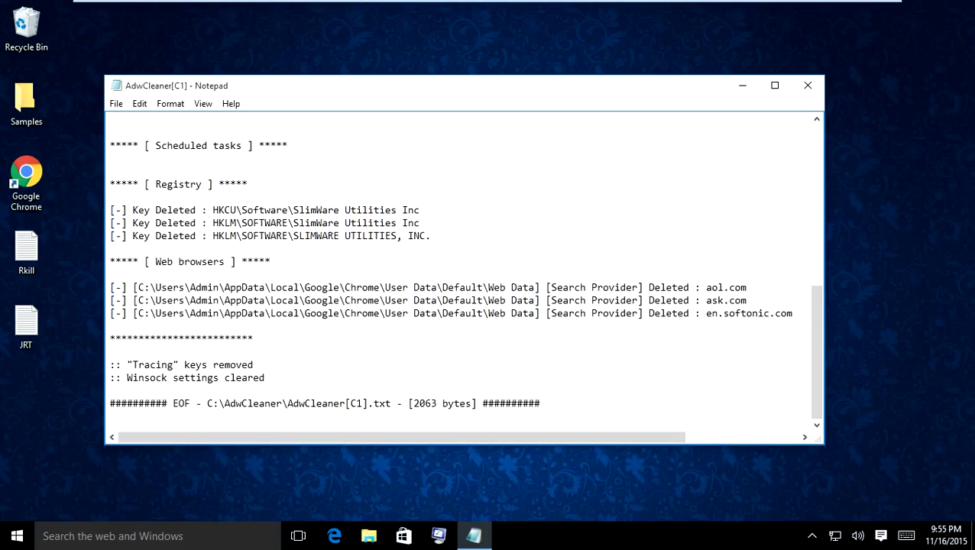
left_click_drag(298, 210, 419, 210)
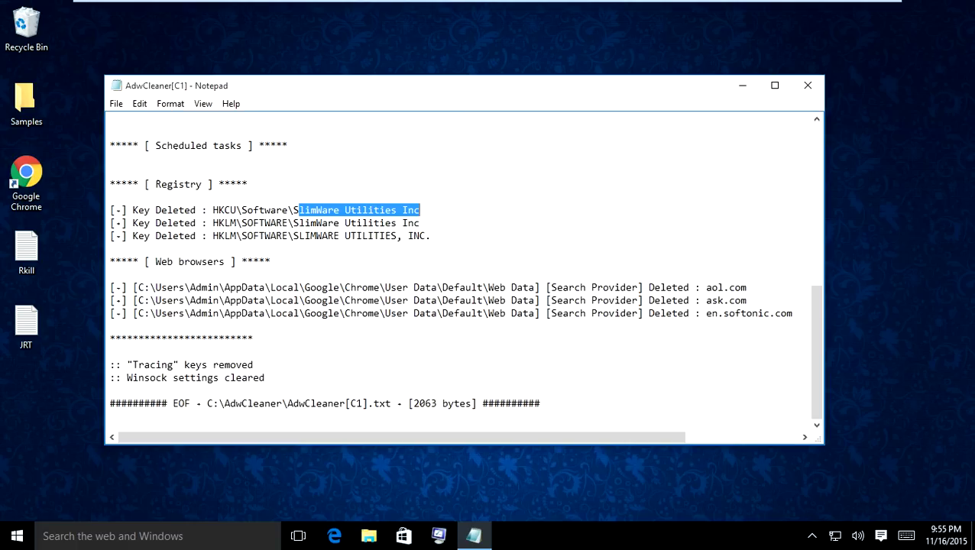
left_click(270, 261)
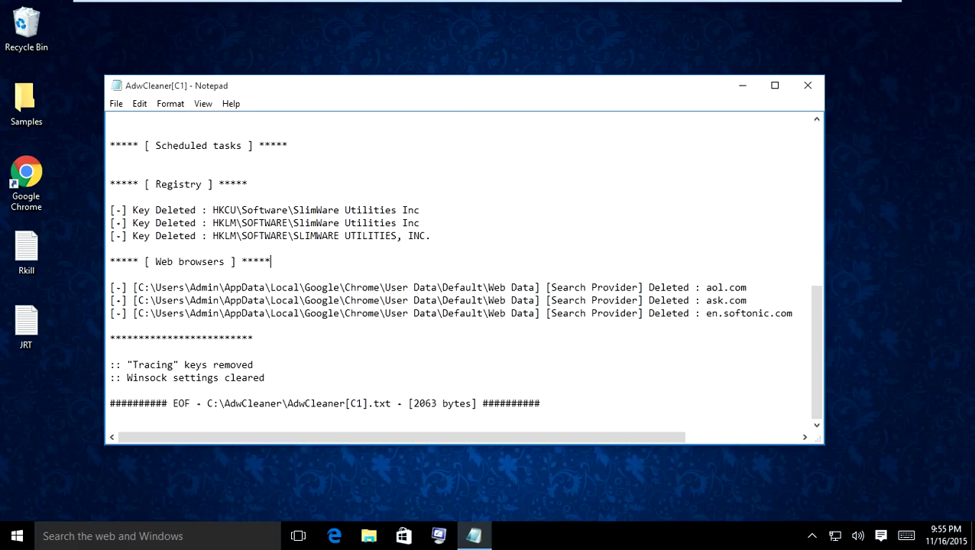
left_click_drag(122, 210, 419, 275)
left_click_drag(110, 273, 468, 404)
scroll(468, 404, "up", 12)
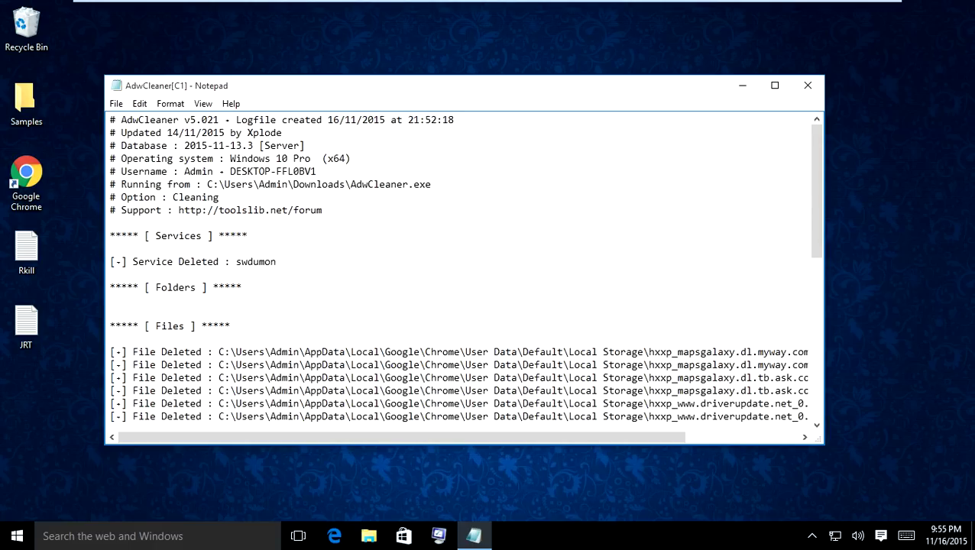
left_click(807, 85)
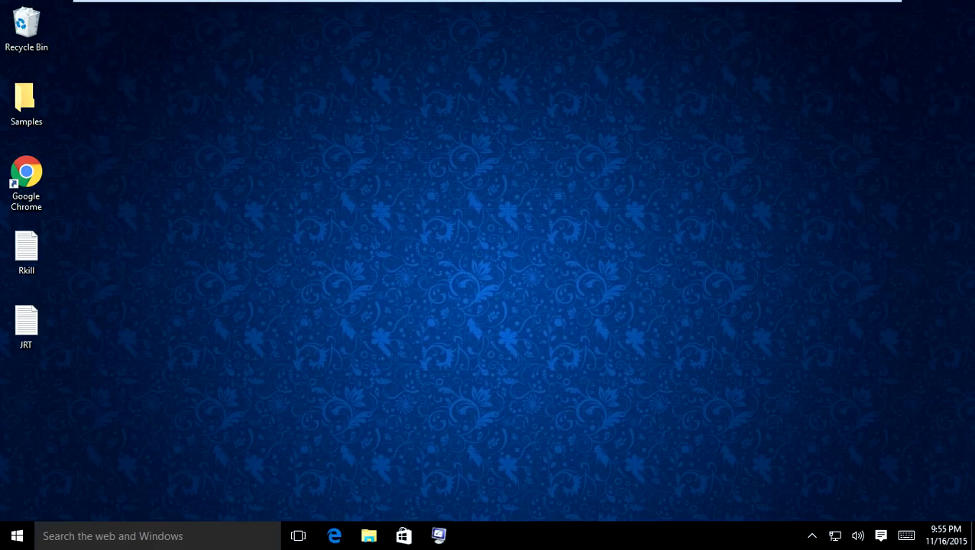
Open Google Chrome, search for malwarebytes, and download the free Malwarebytes Anti-Malware from the official website.
left_click(26, 182)
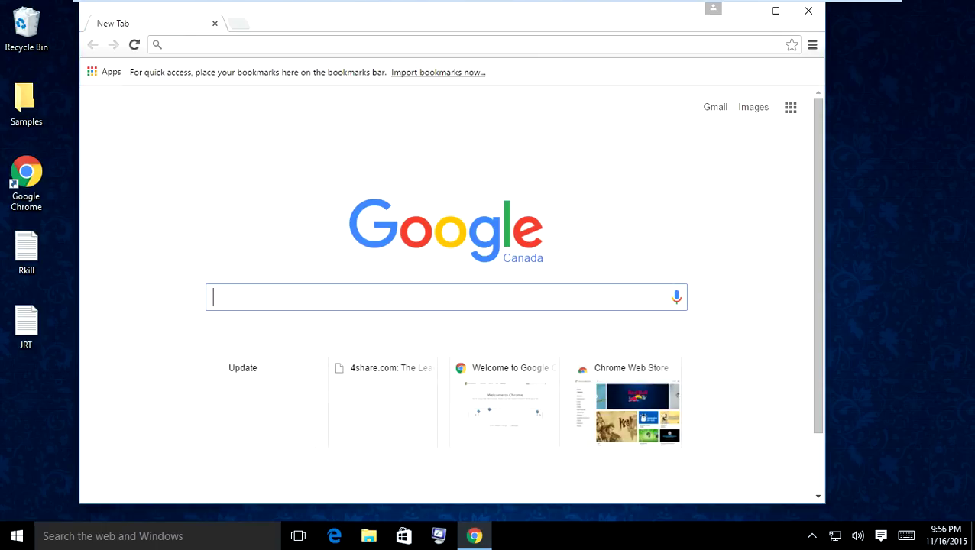
type("Malware")
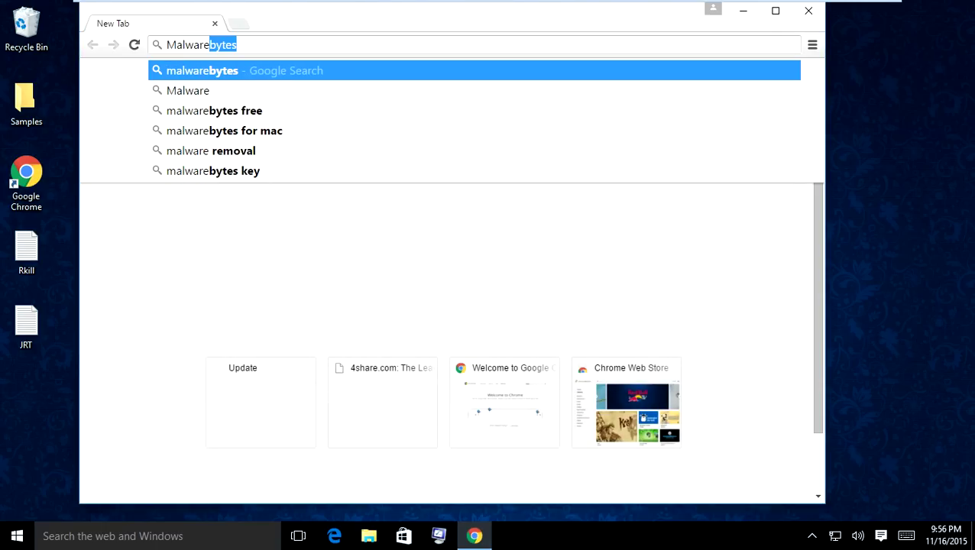
key("Return")
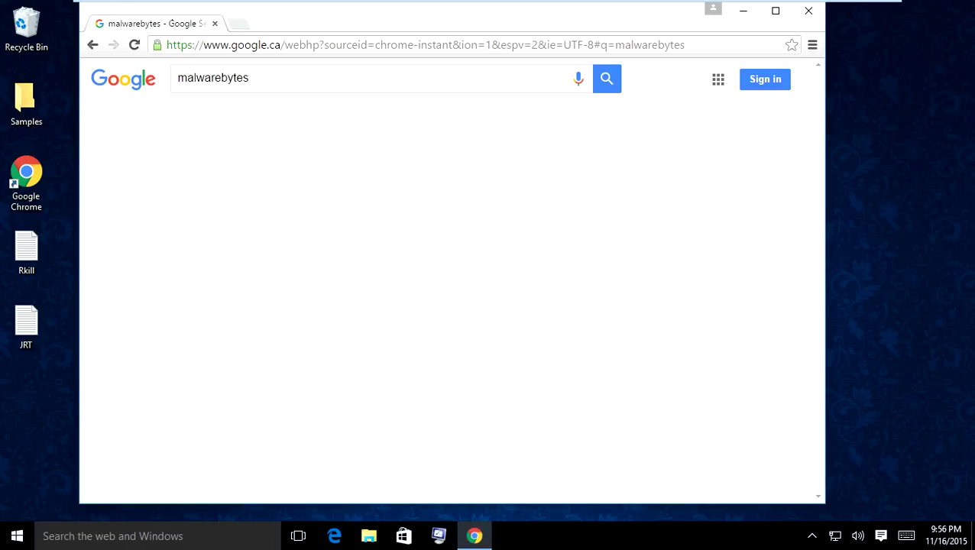
left_click(357, 276)
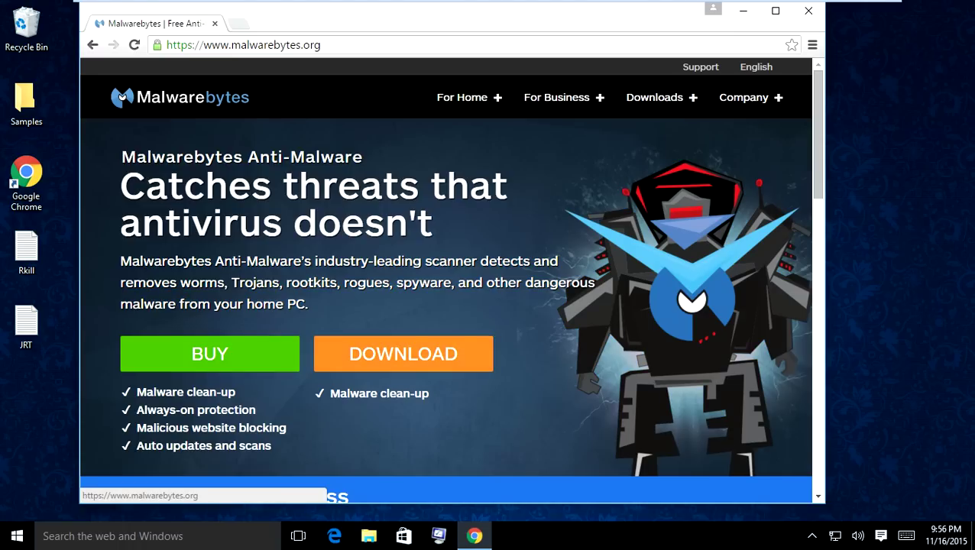
left_click(403, 353)
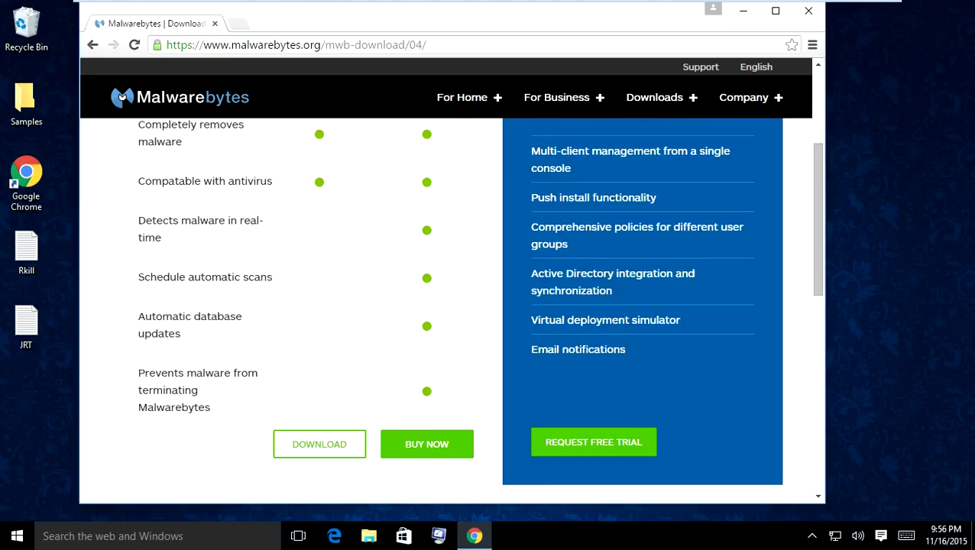
left_click(320, 301)
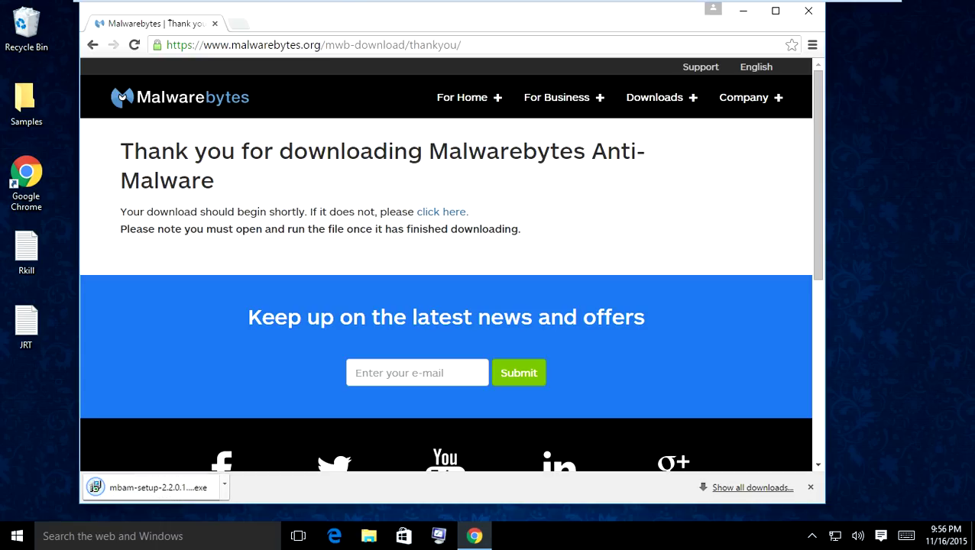
Run the downloaded mbam-setup installer, allow it to make changes, minimize Chrome and bring the setup wizard forward.
left_click(152, 487)
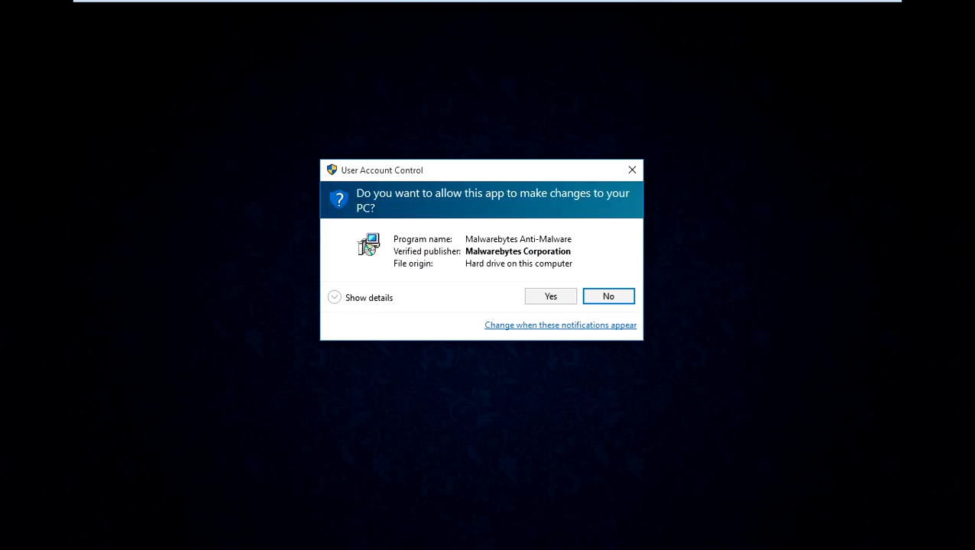
left_click(550, 296)
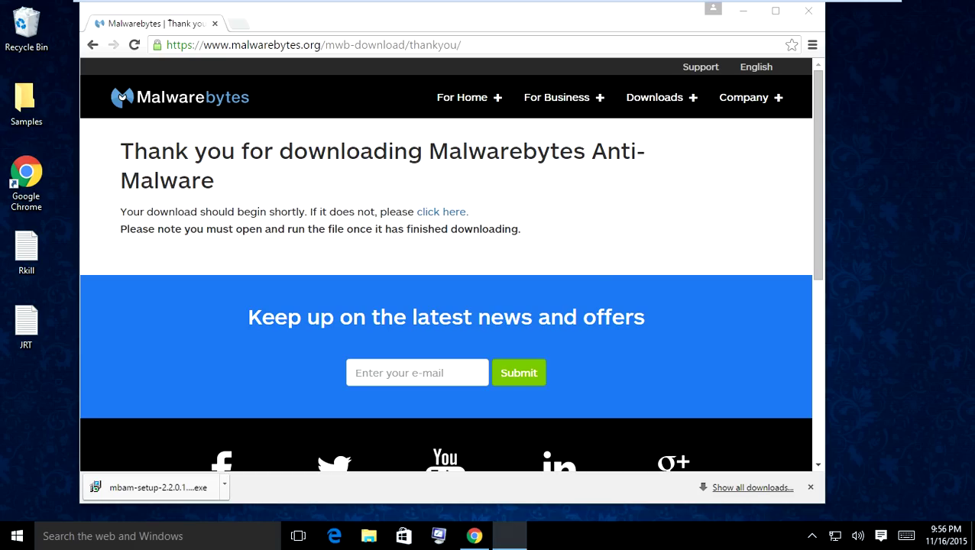
left_click(501, 299)
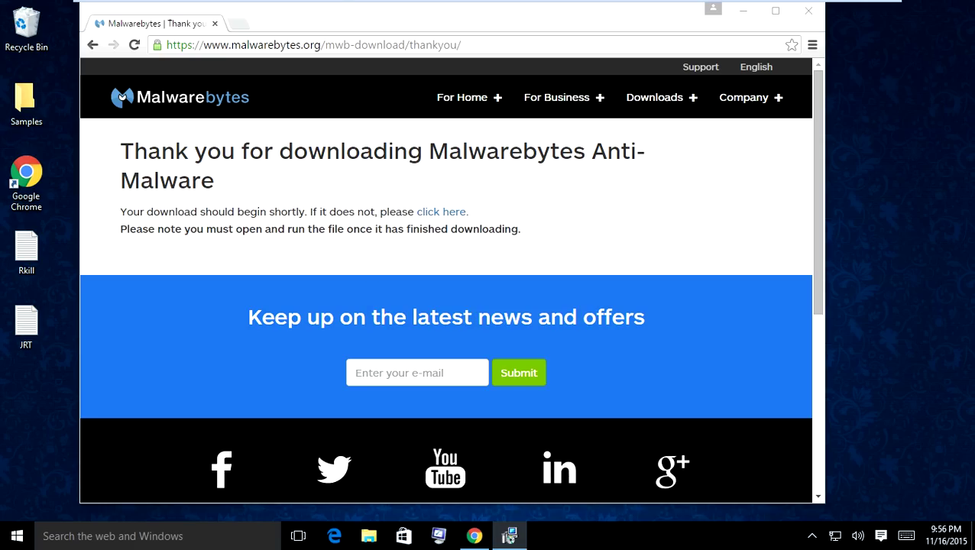
left_click(742, 11)
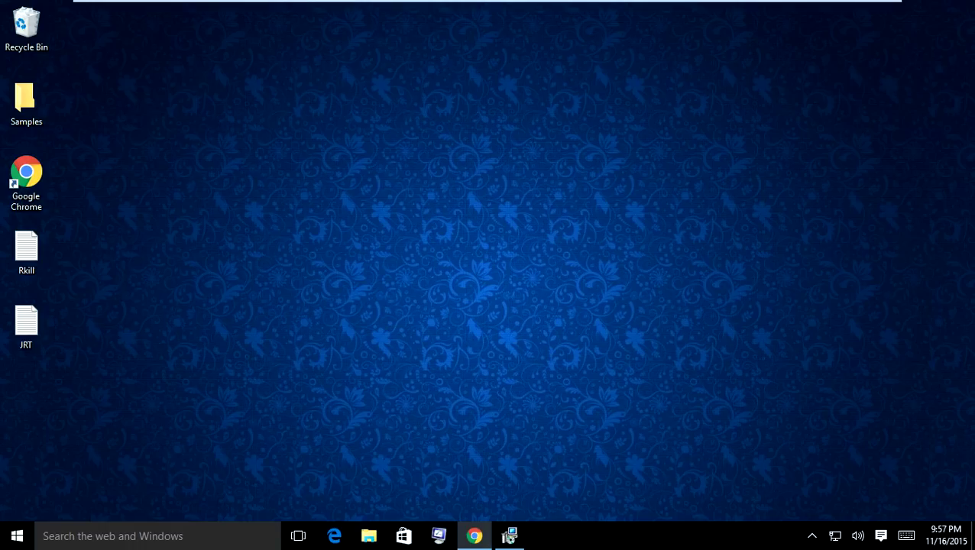
left_click(510, 537)
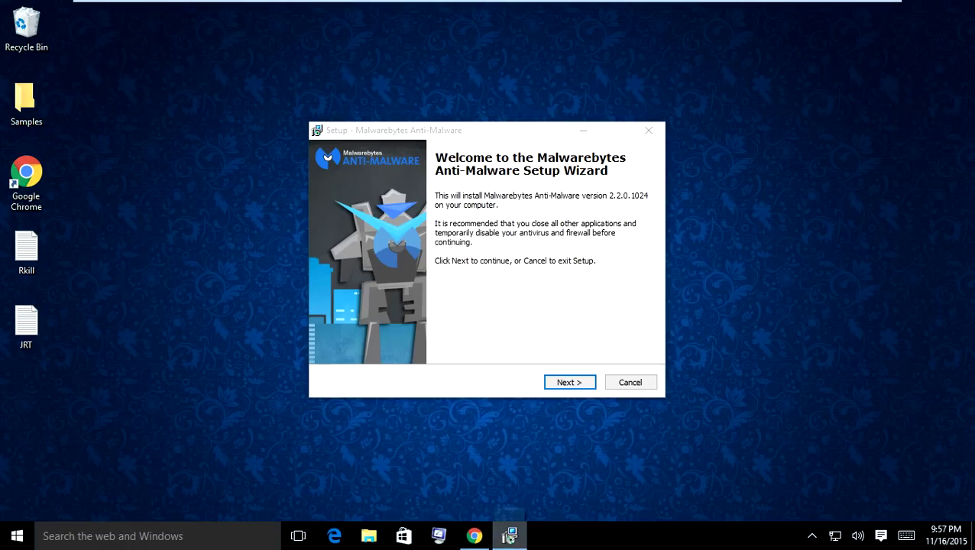
Install Malwarebytes Anti-Malware, accepting the license agreement and keeping the default setup options and Start Menu folder.
left_click(569, 382)
left_click(343, 338)
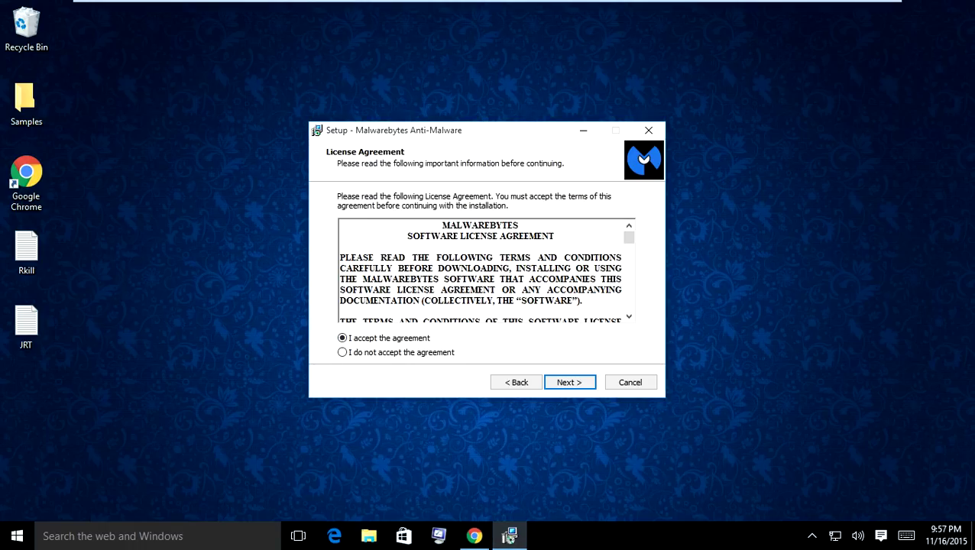
key("Return")
key("Return")
key("Return")
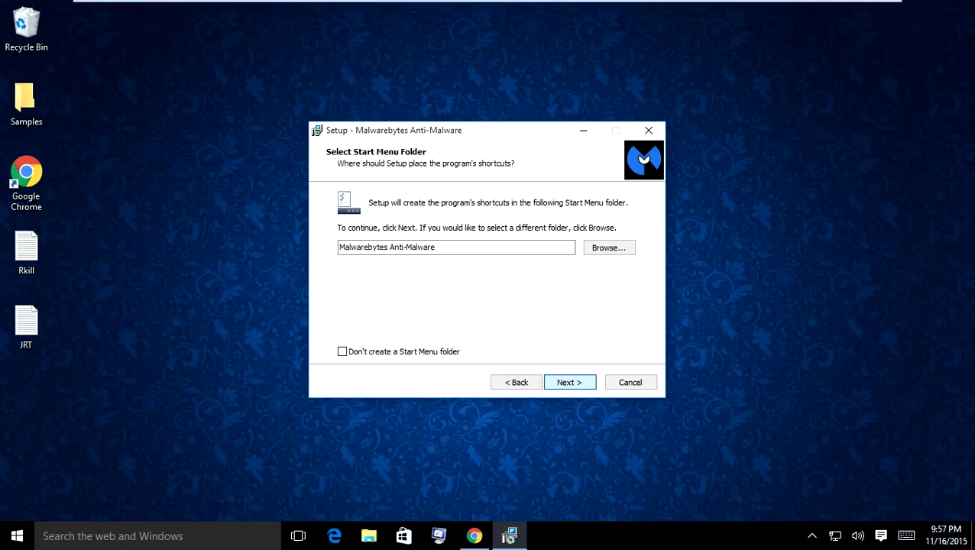
key("Return")
key("Return")
key("Return")
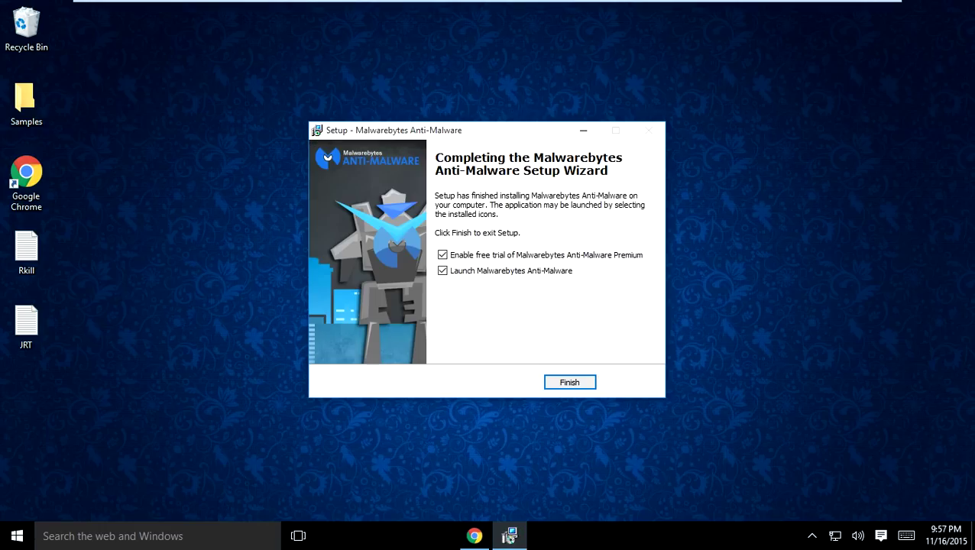
Bring up Malwarebytes Anti-Malware with the free Premium trial enabled and start a Threat Scan.
left_click(509, 538)
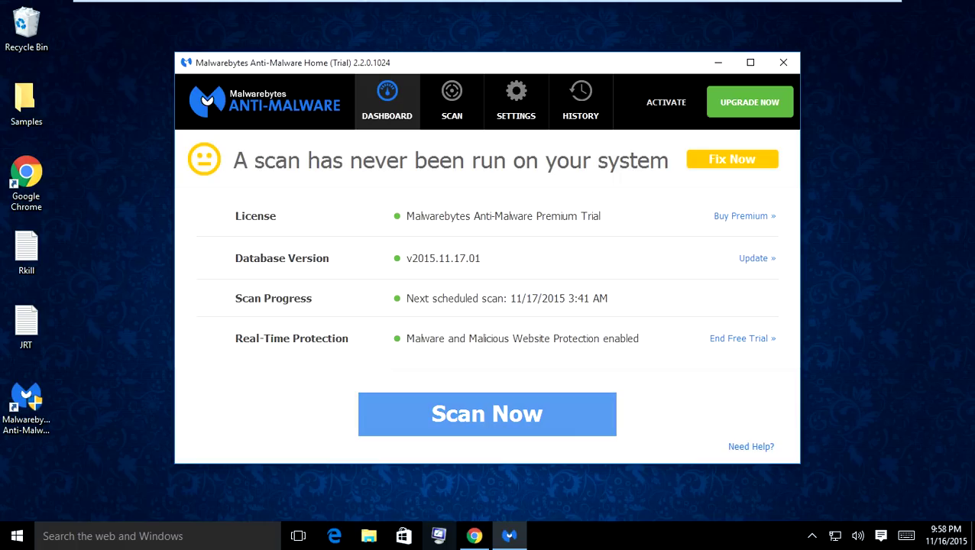
key("Return")
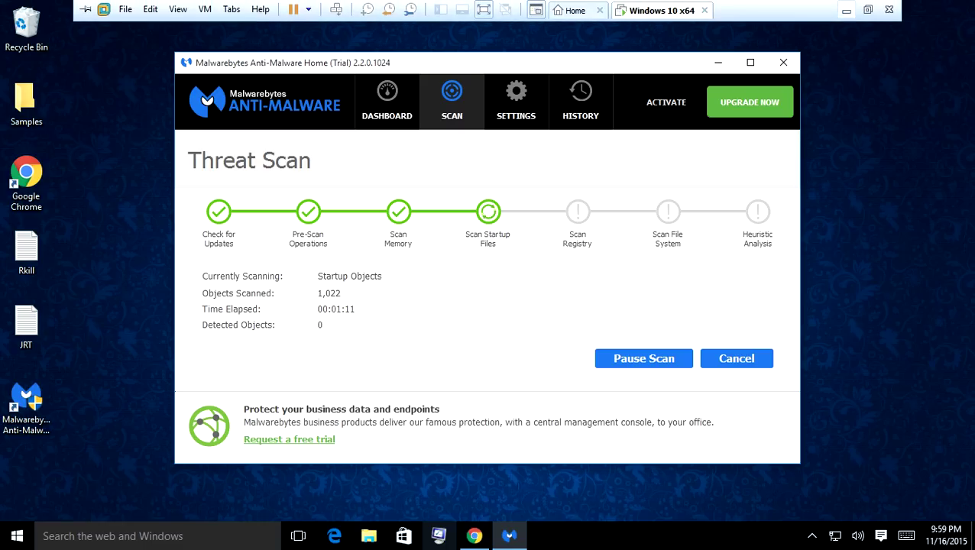
Minimize the virtual machine during the Threat Scan and open the host's screen capture options.
left_click(845, 10)
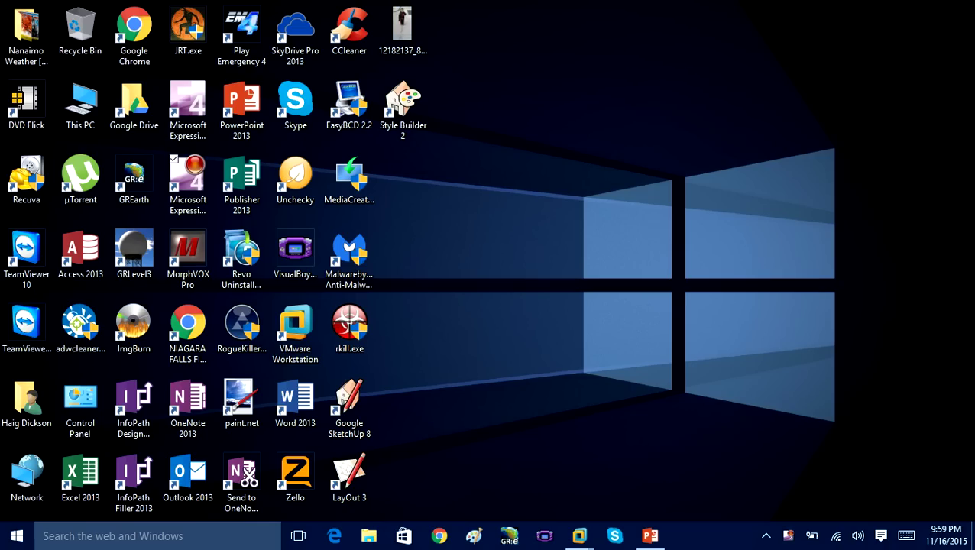
right_click(788, 536)
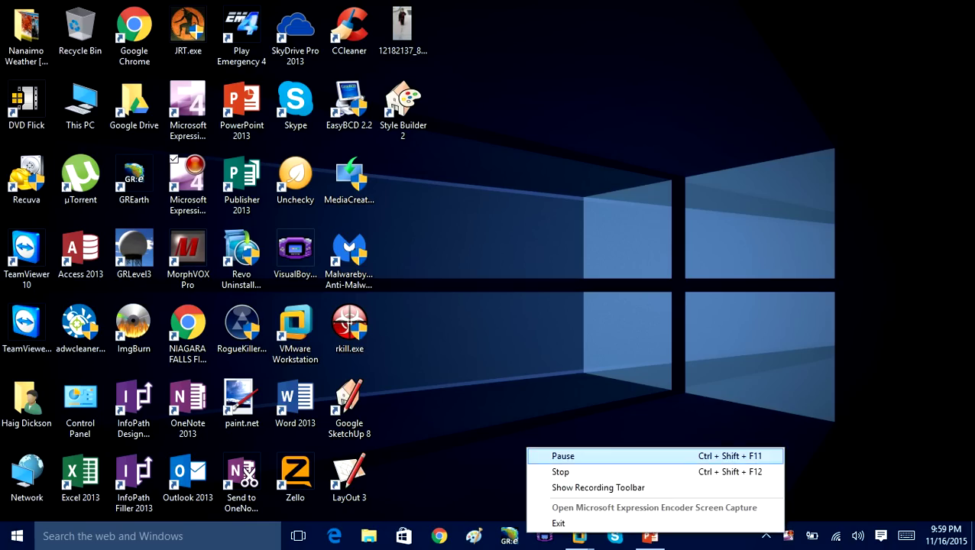